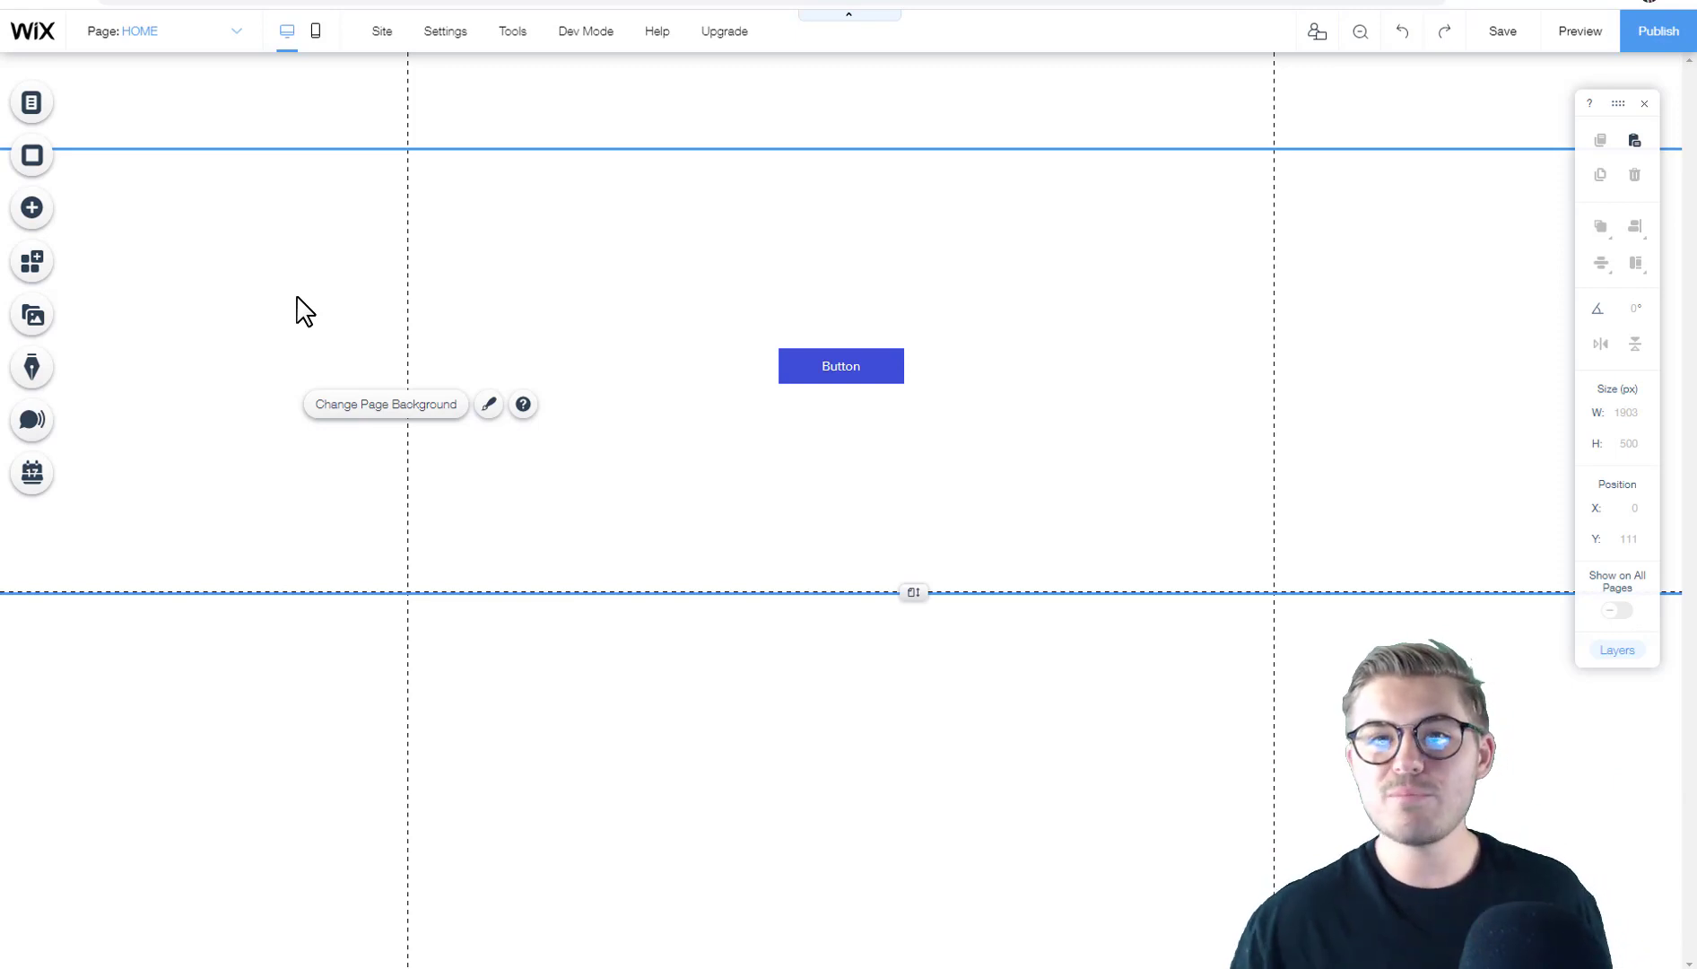
click(32, 106)
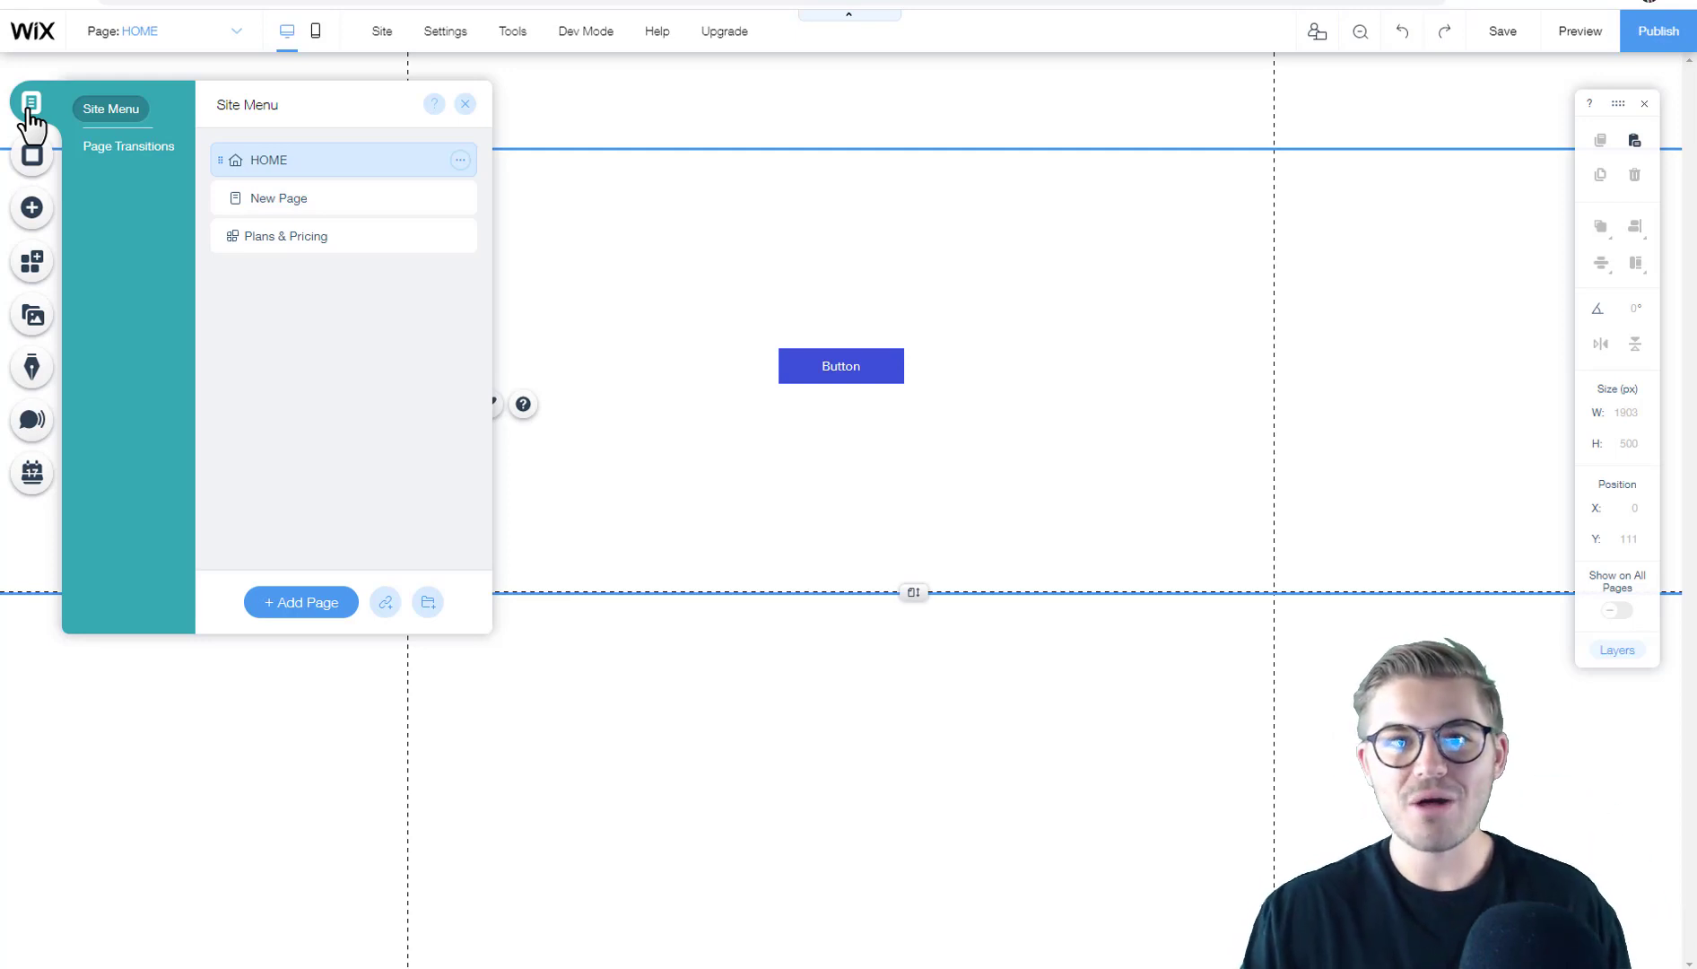
click(466, 105)
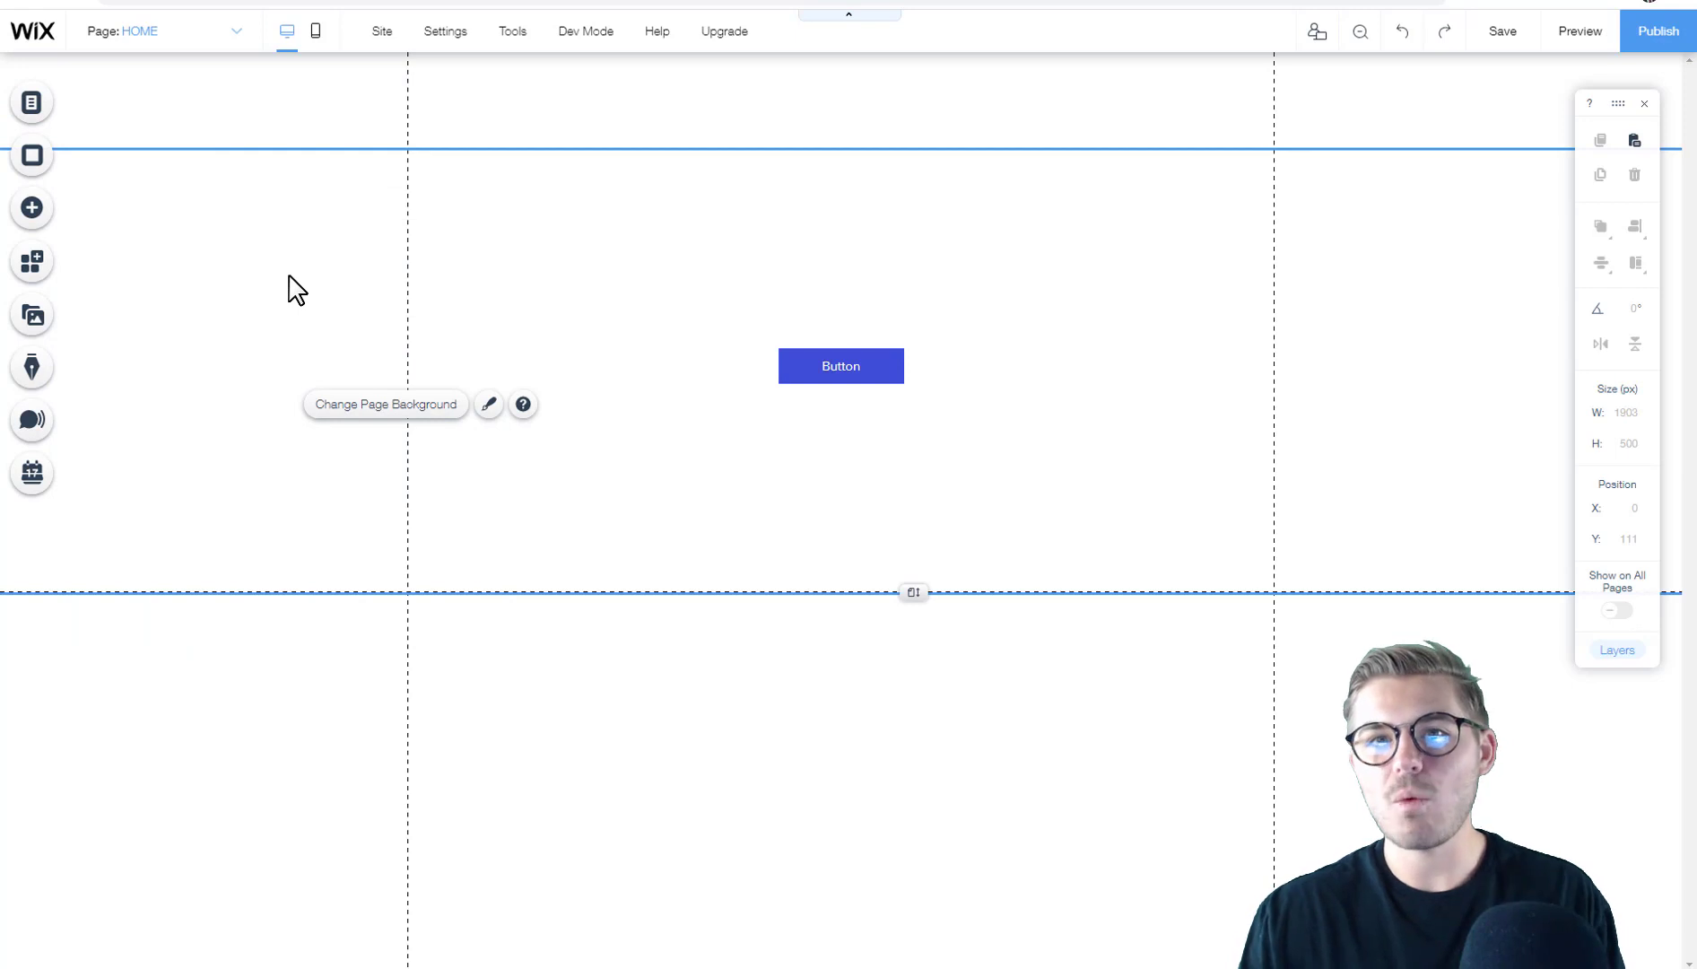
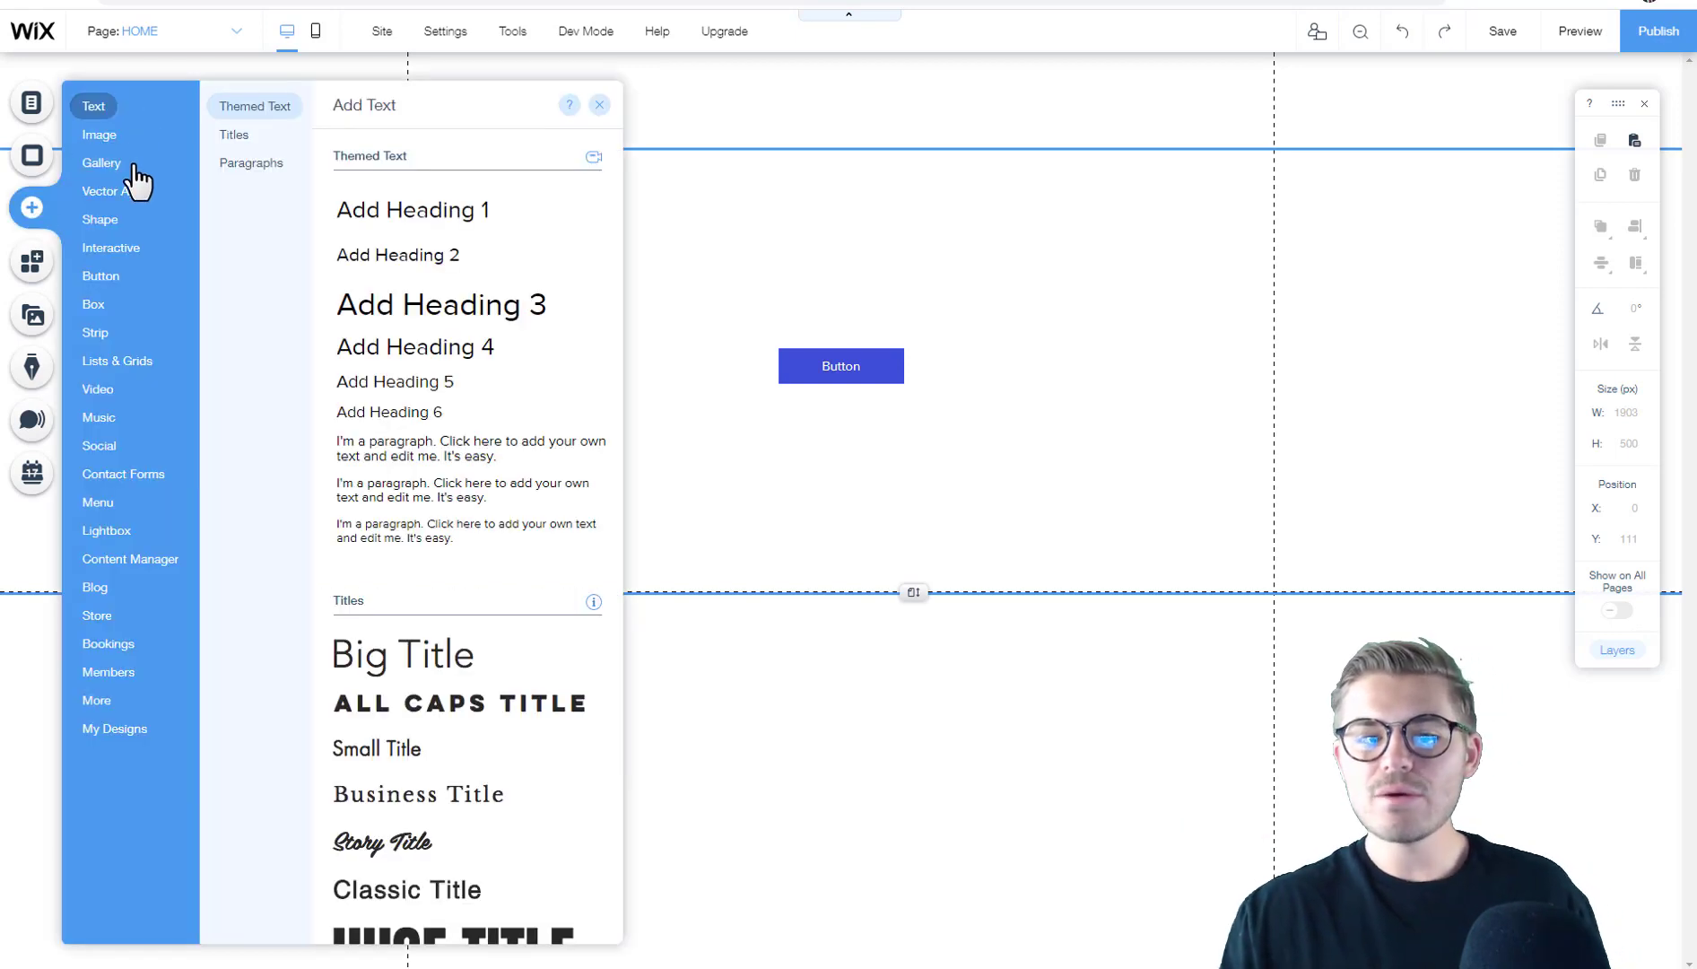
Add a Member's Area to the site from the Members elements
click(108, 644)
click(102, 671)
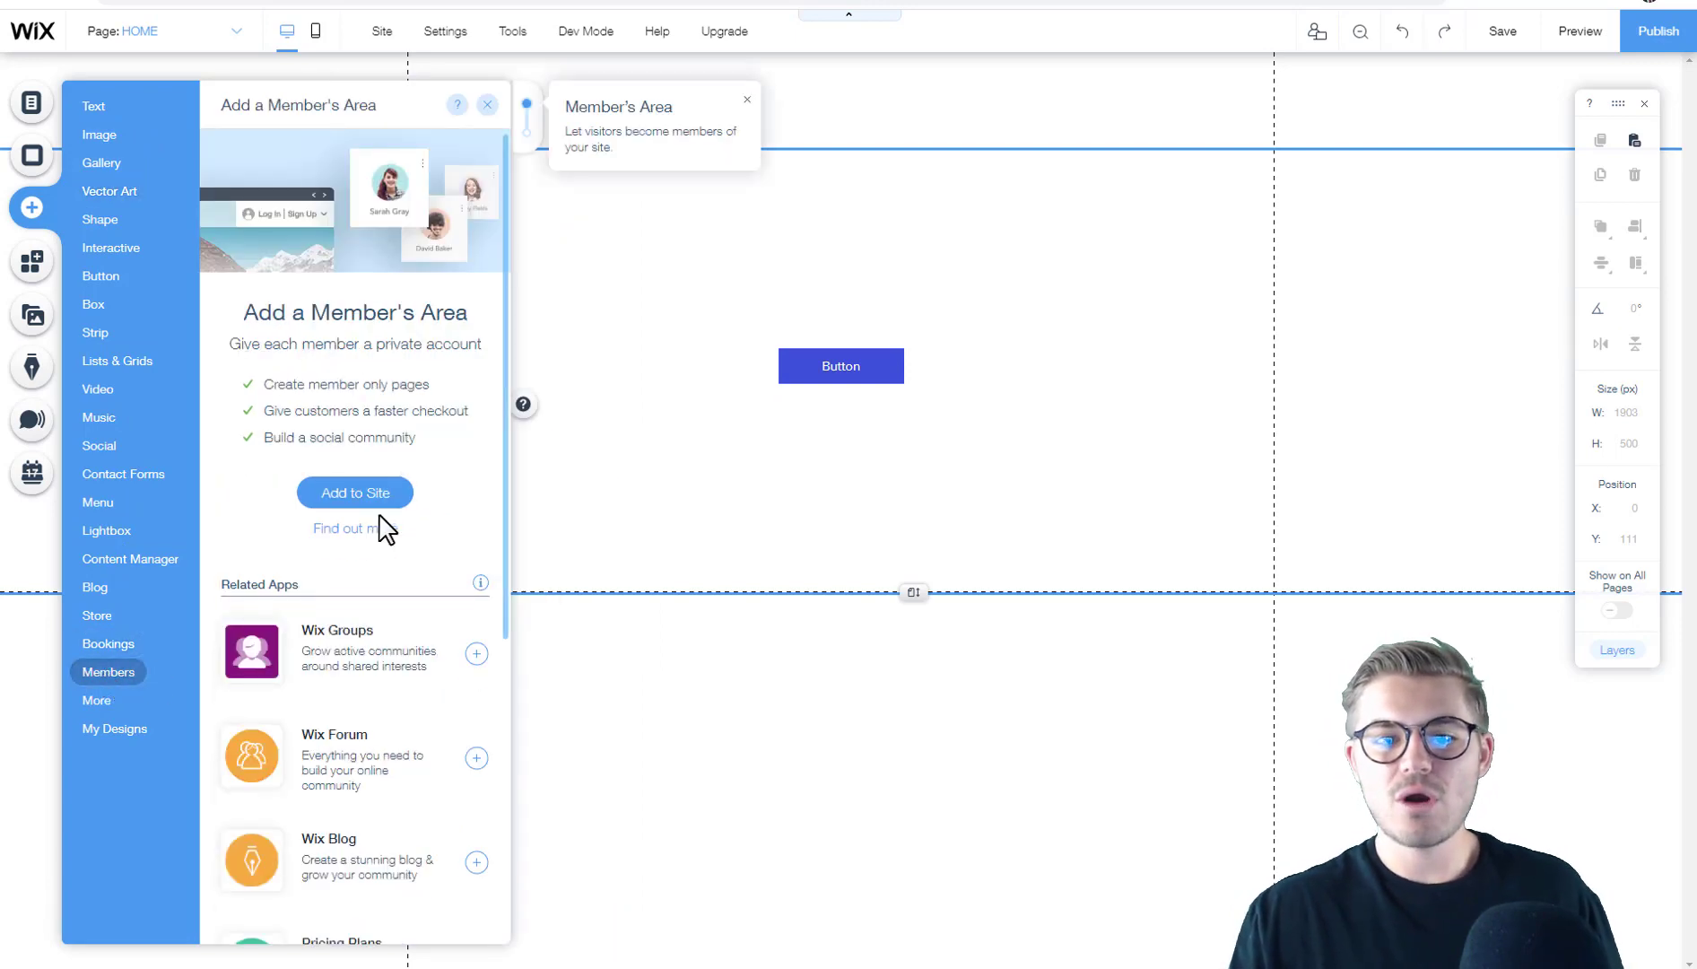
click(355, 492)
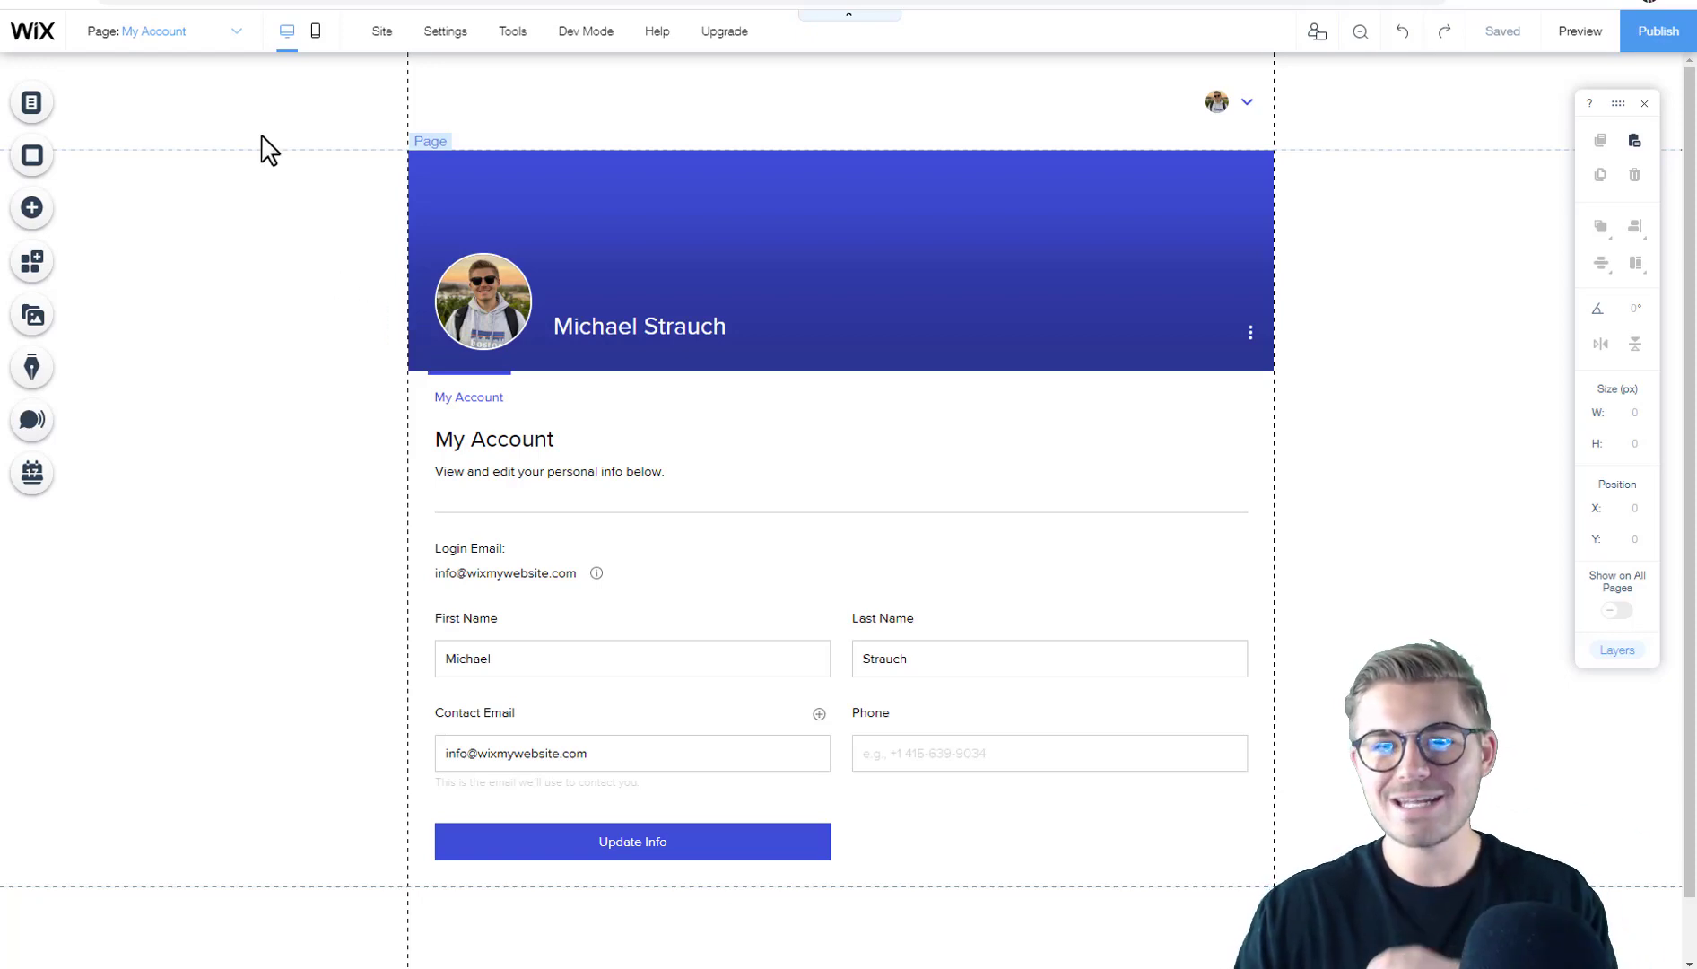
Review the site's regular pages and the pages belonging to the Member's Area
click(37, 106)
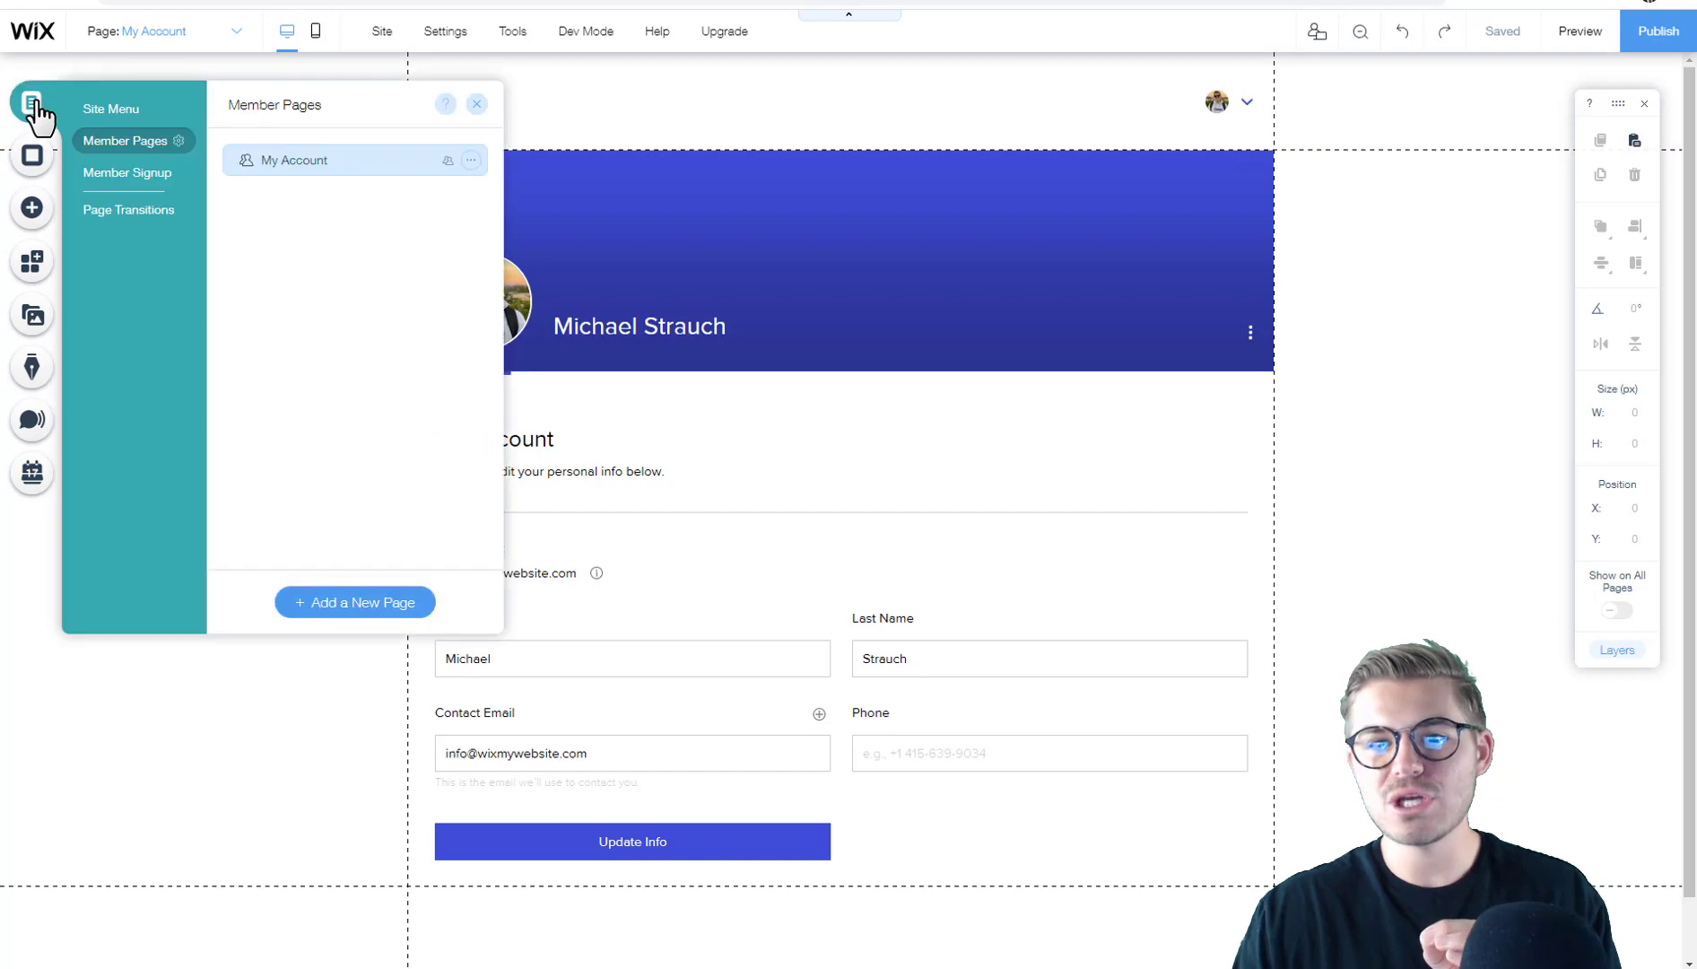
click(112, 111)
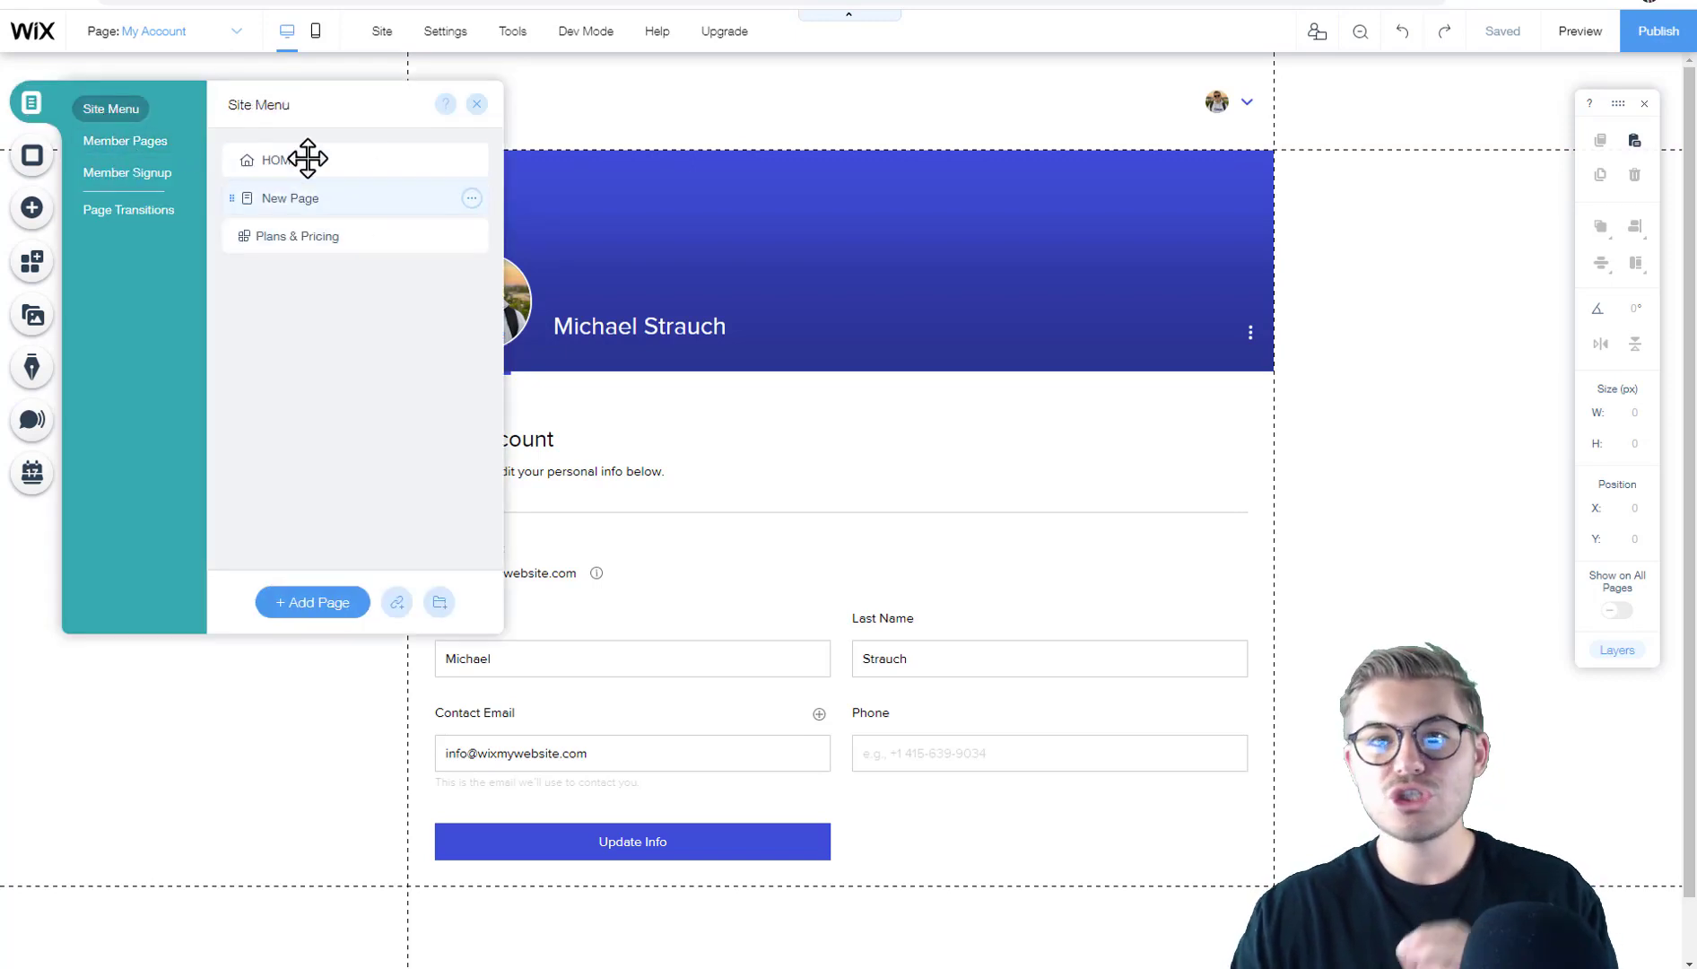
click(126, 139)
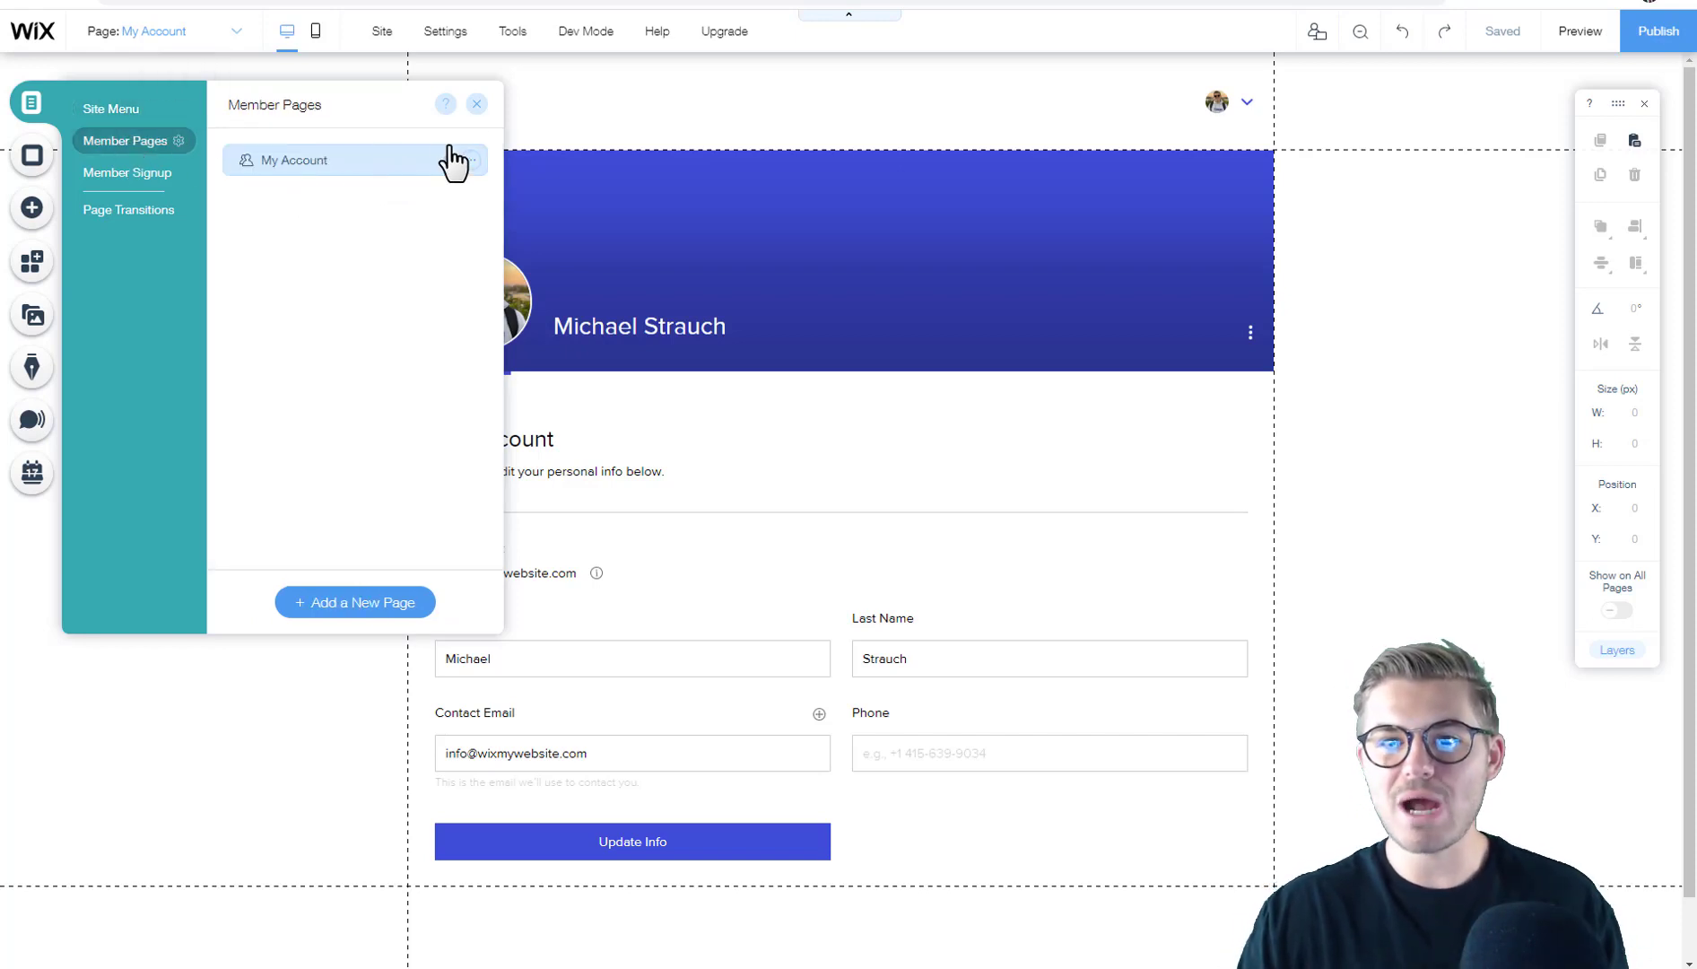
click(477, 104)
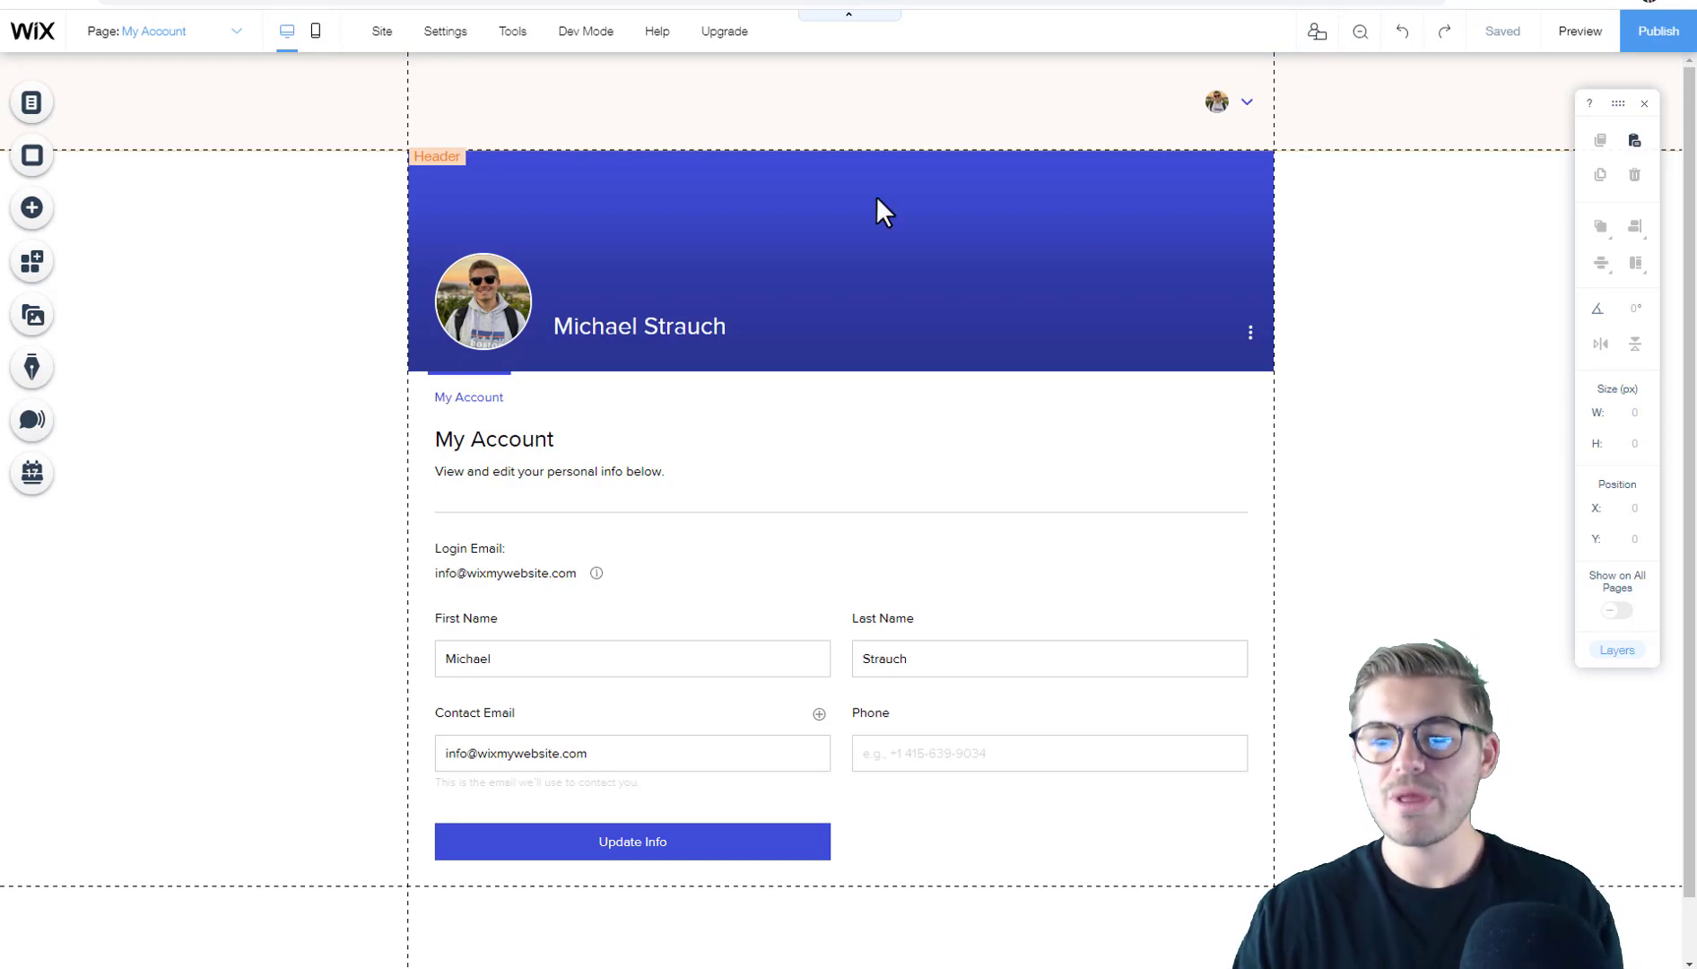
Try the login bar's display options in its settings and leave it showing only the profile pic
click(1223, 106)
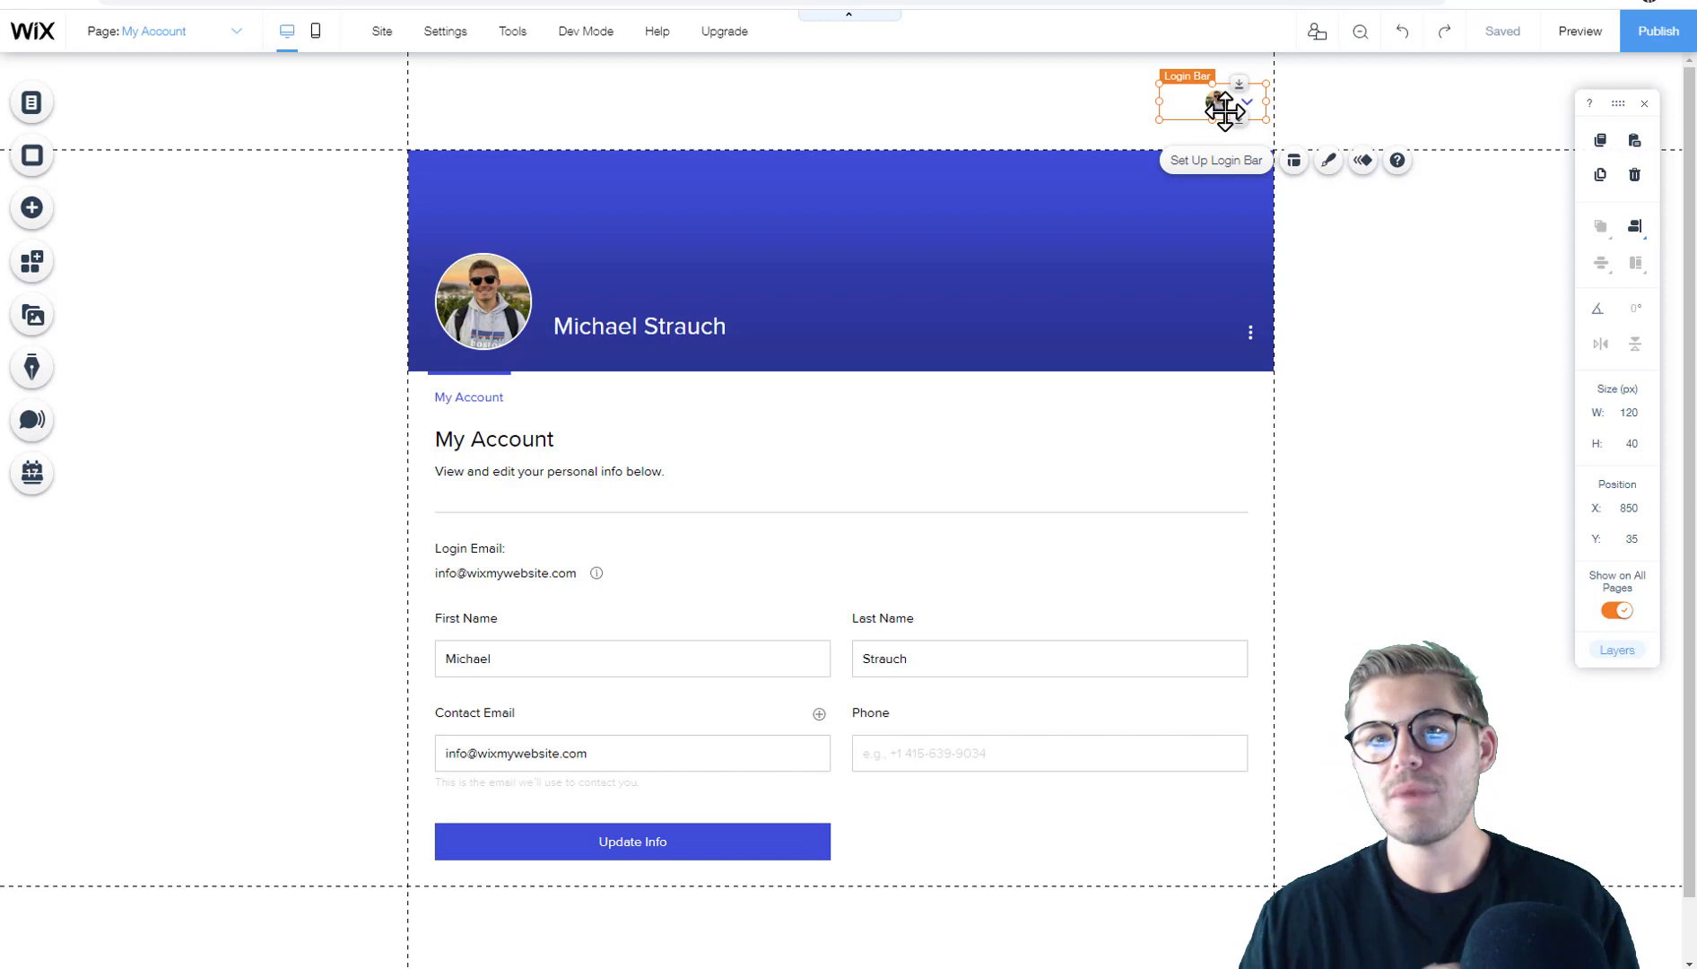
click(1249, 163)
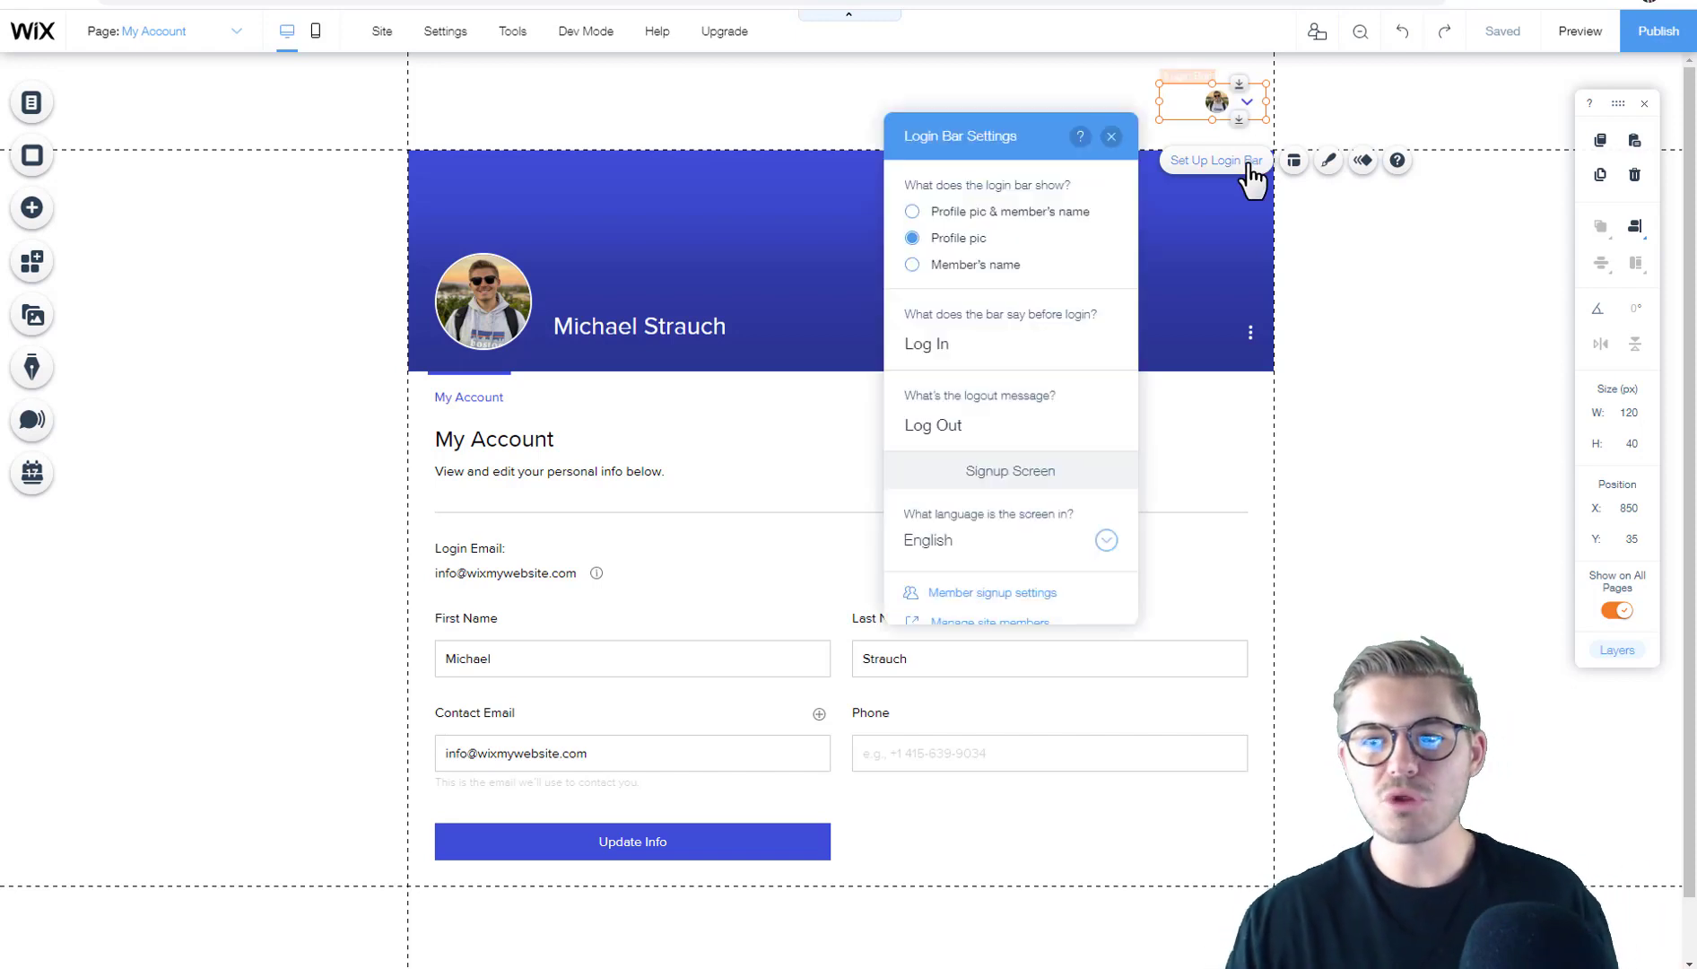
click(1064, 215)
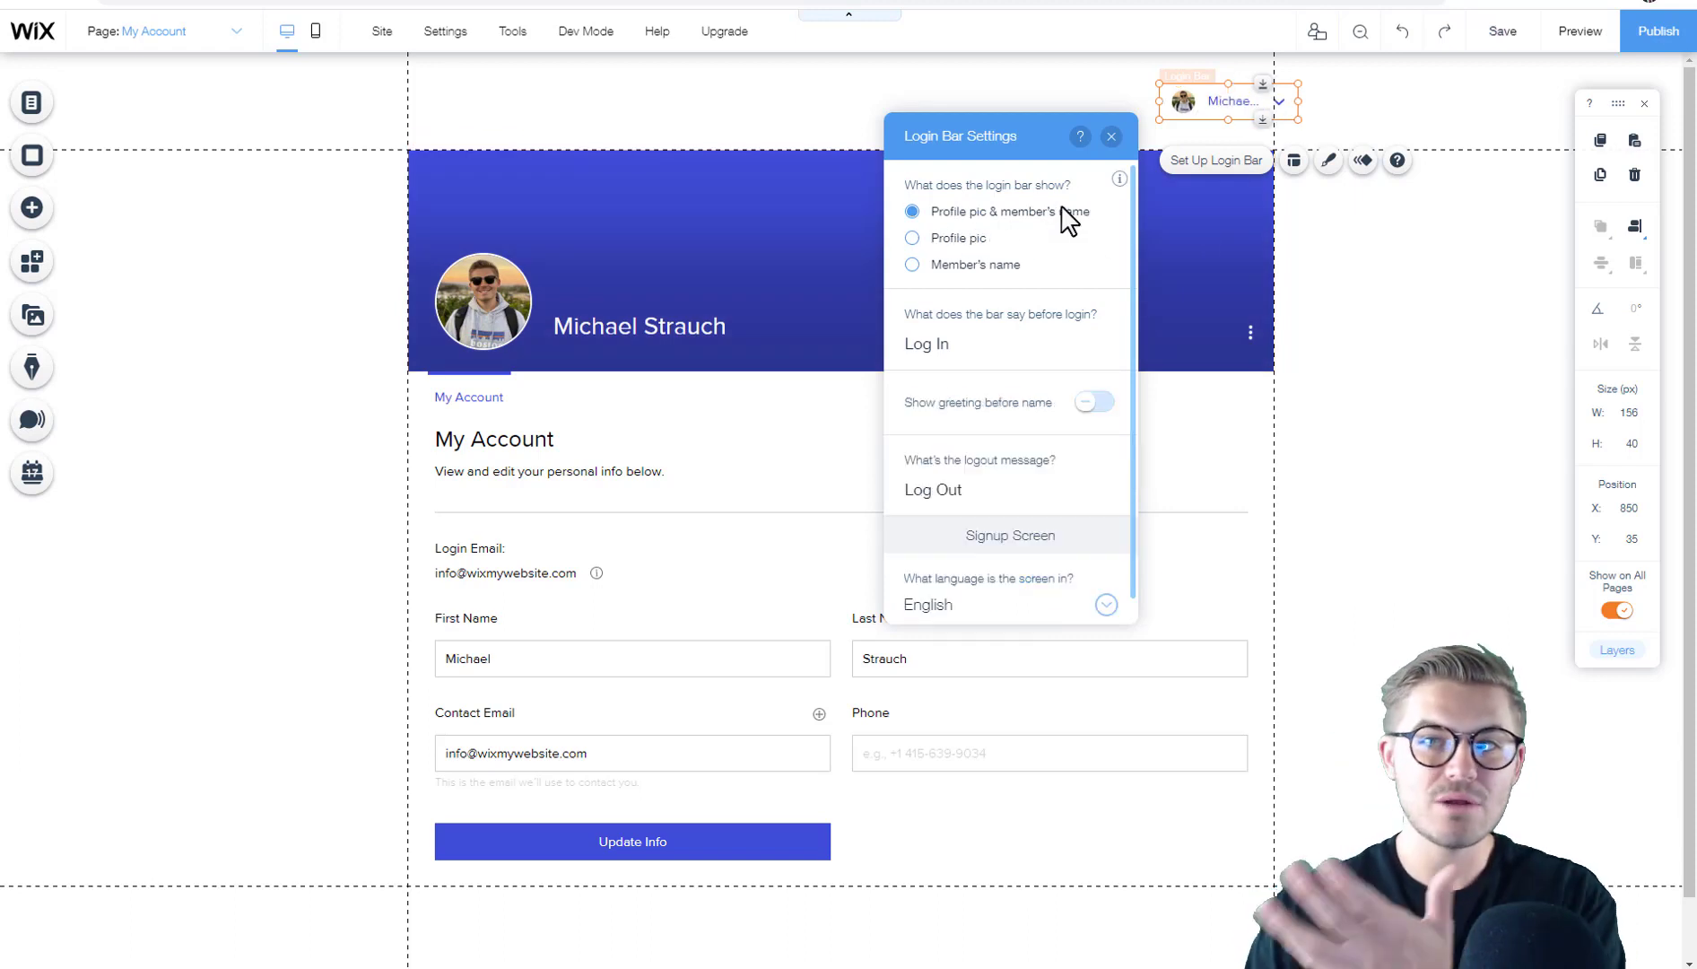
click(954, 245)
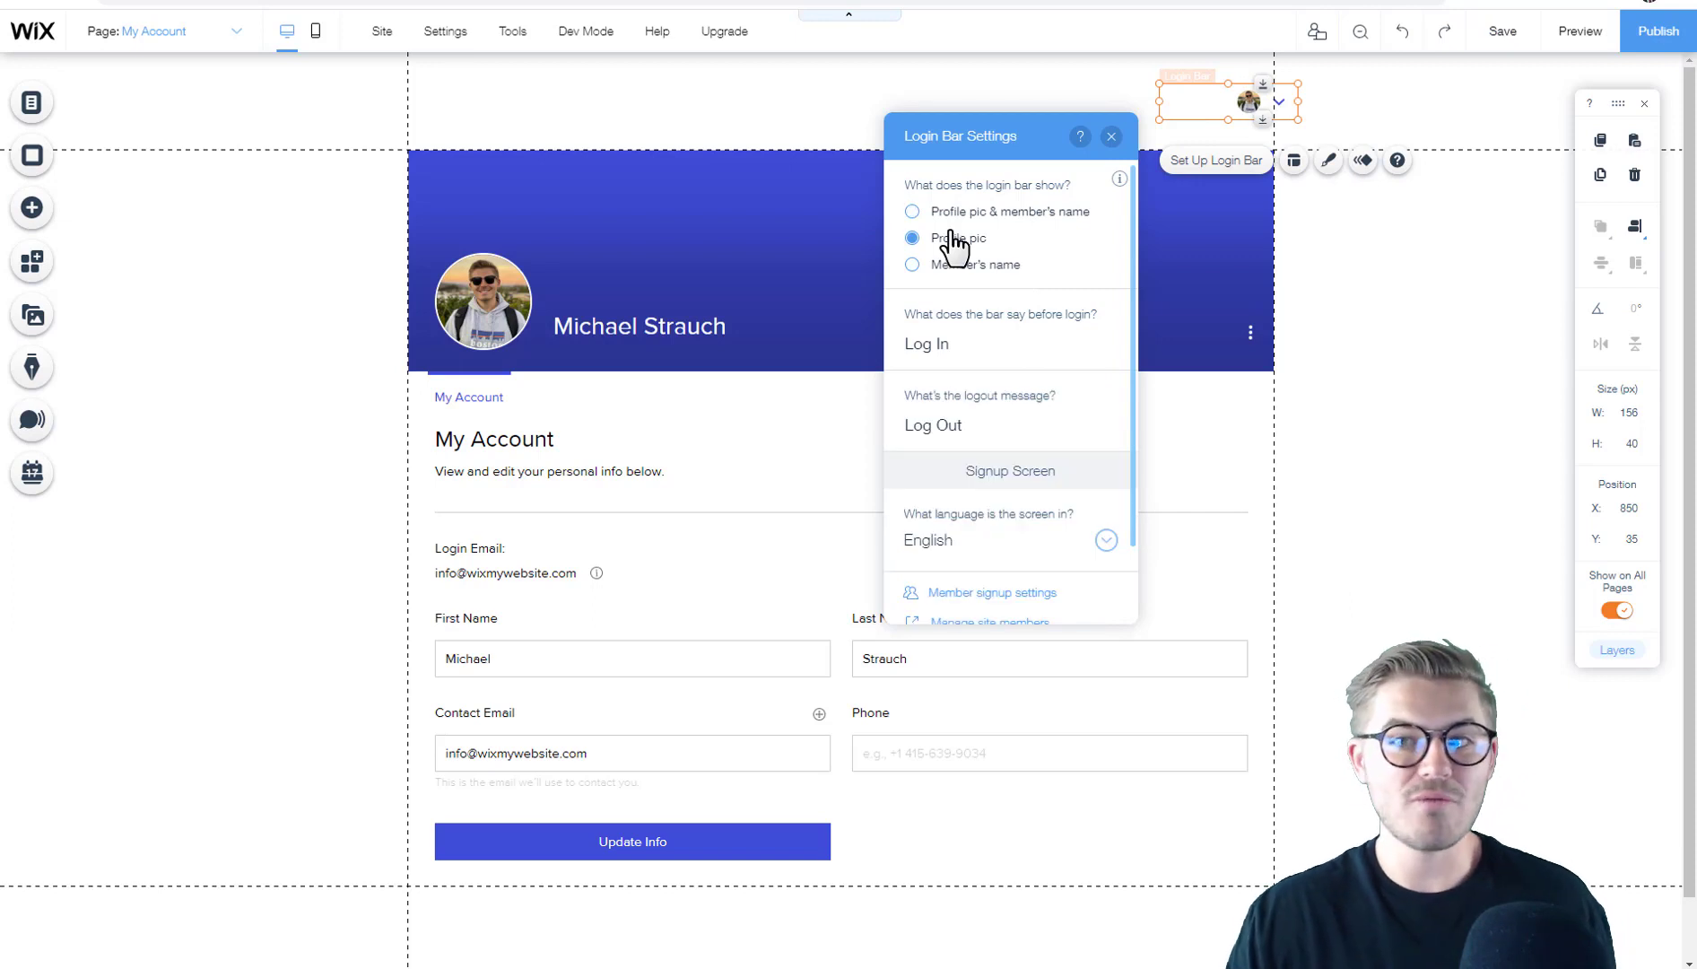
click(956, 266)
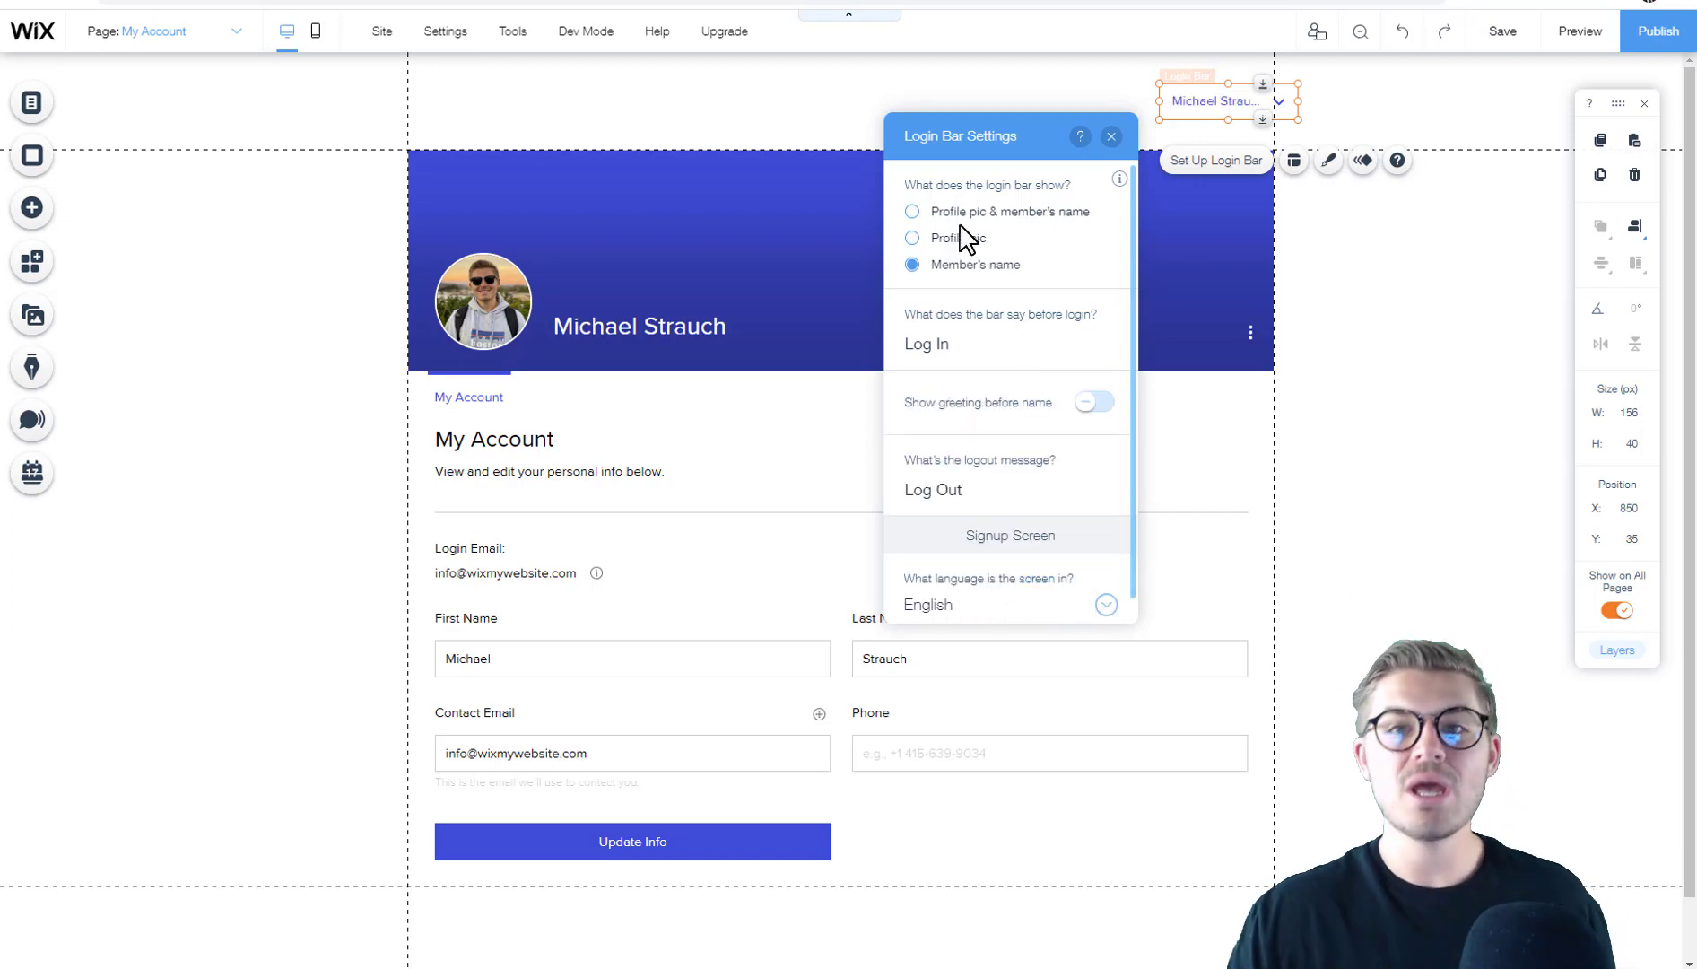
click(958, 241)
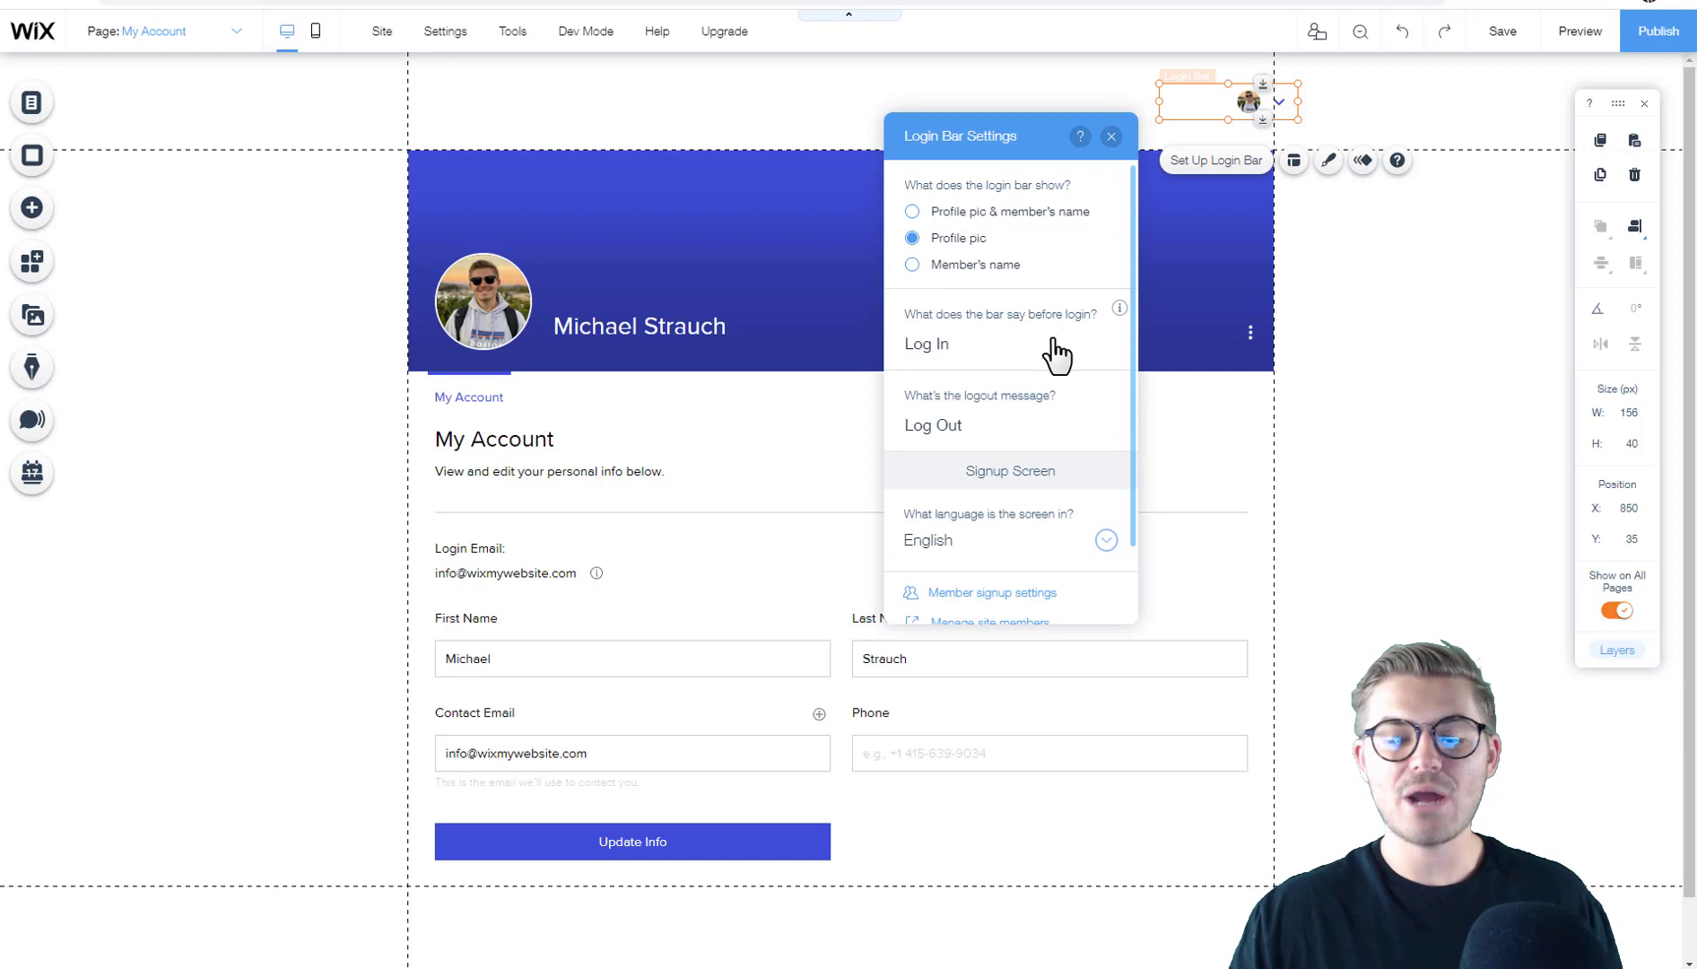
Make Existing member login the option that shows first in the member signup settings, and close the login bar settings
scroll(1049, 368, down, 1)
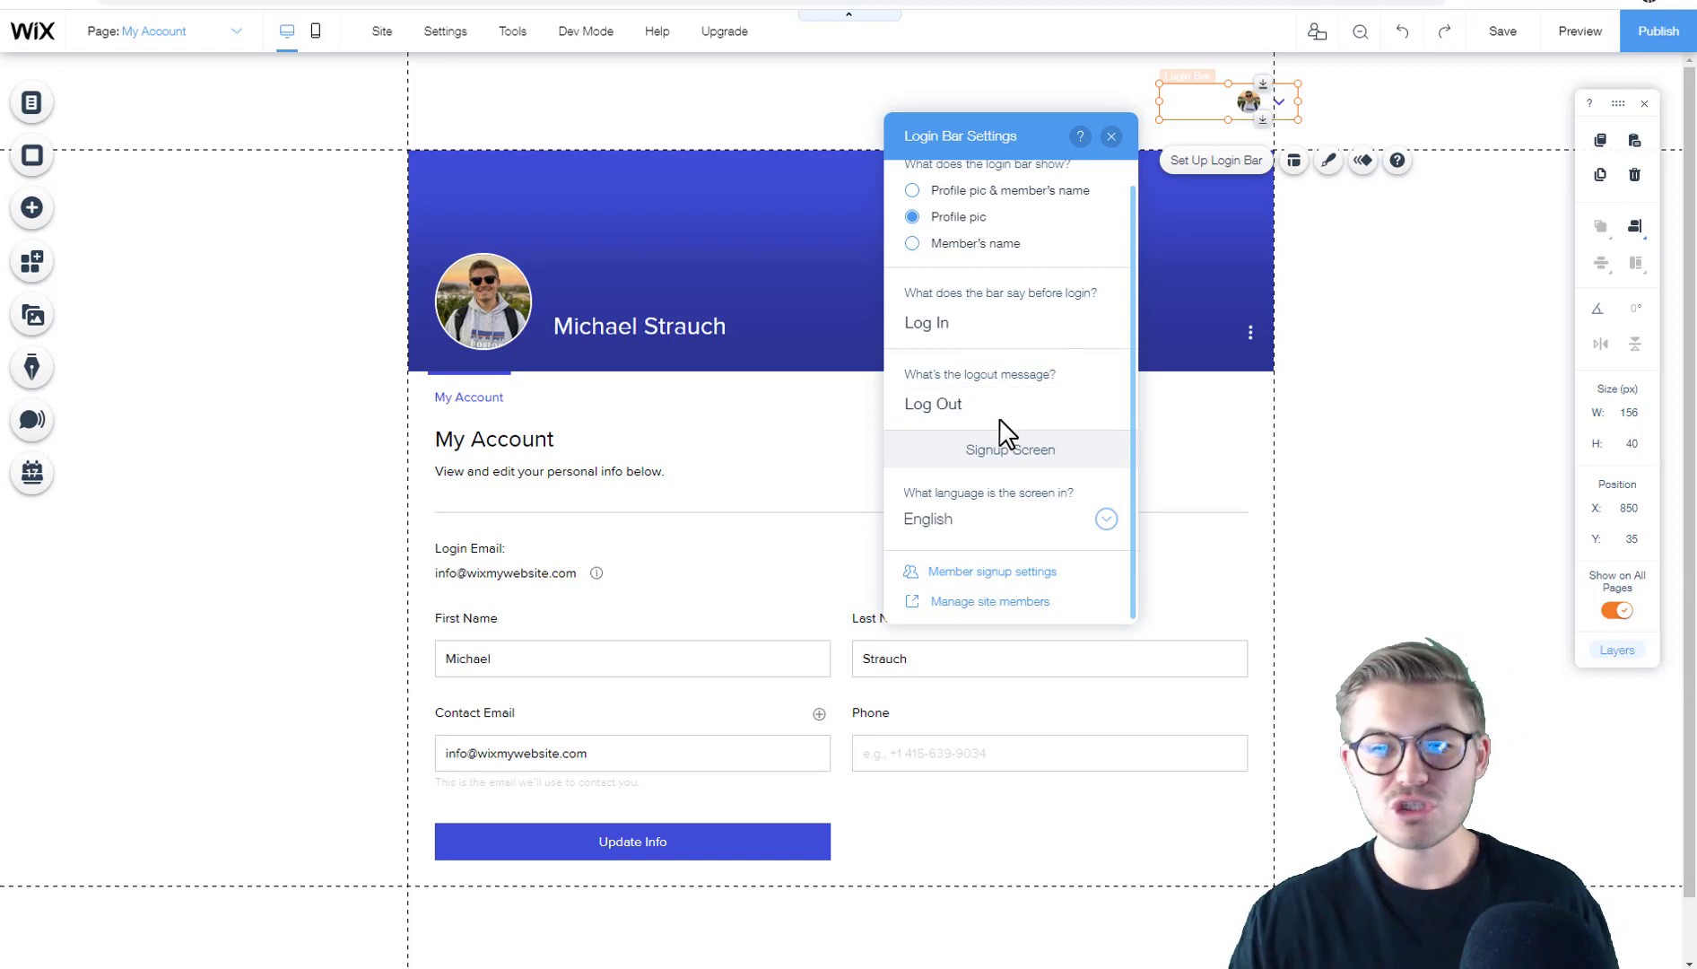
click(1022, 574)
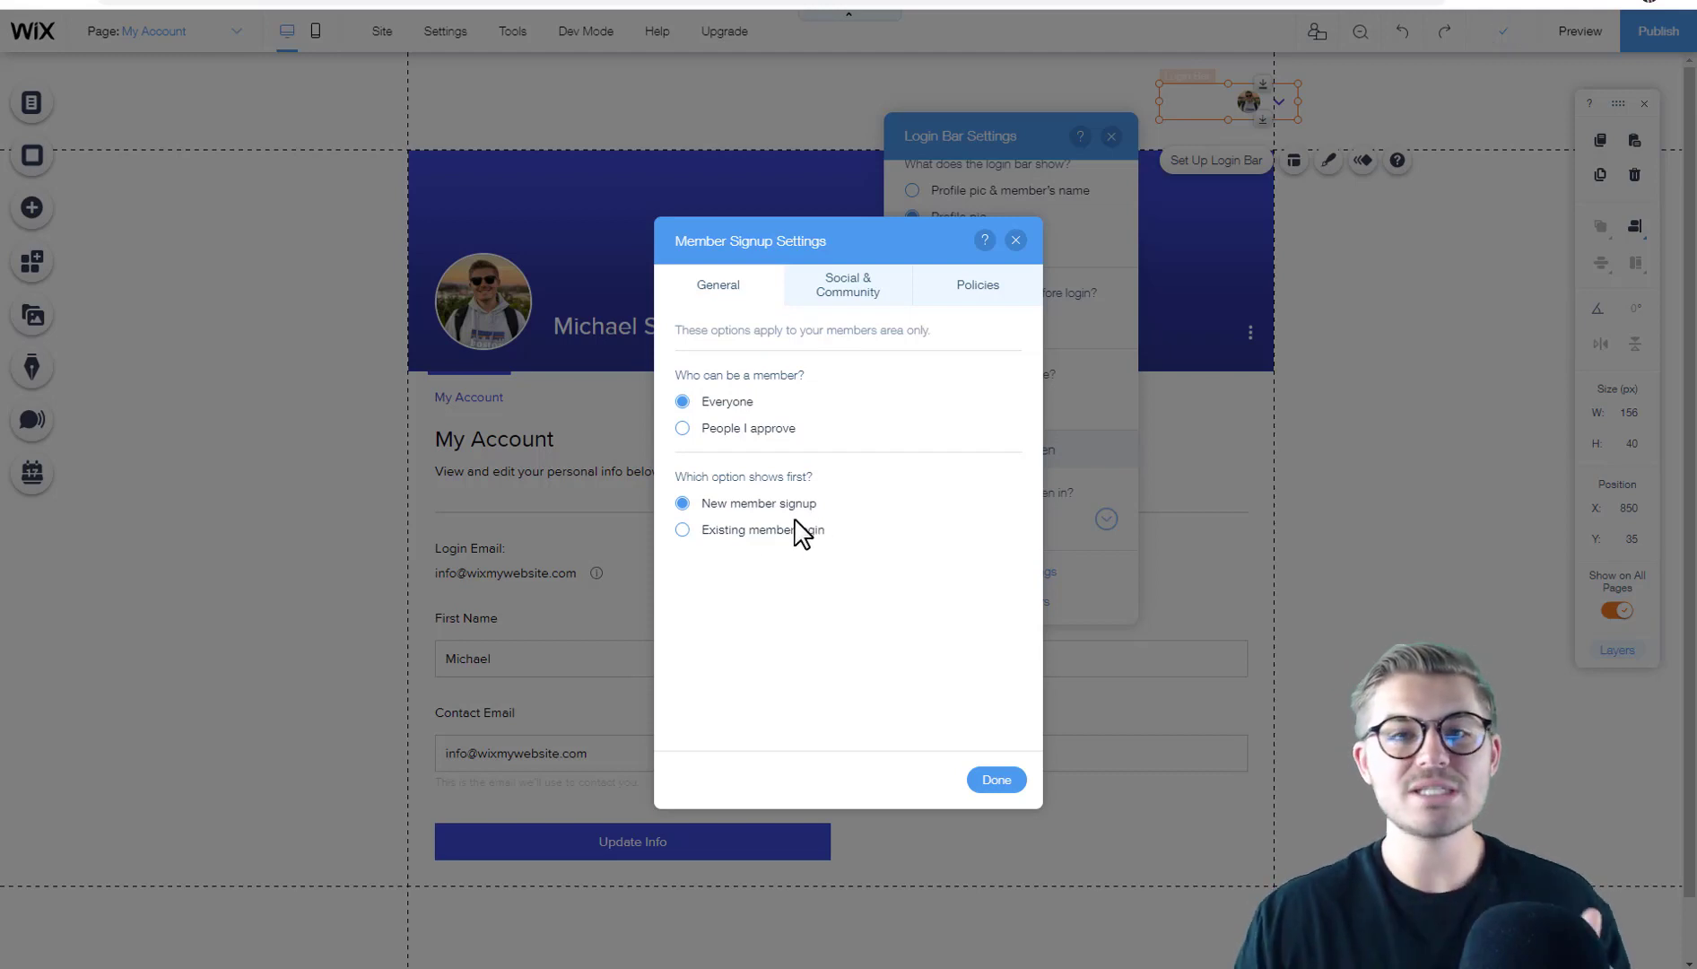
click(754, 531)
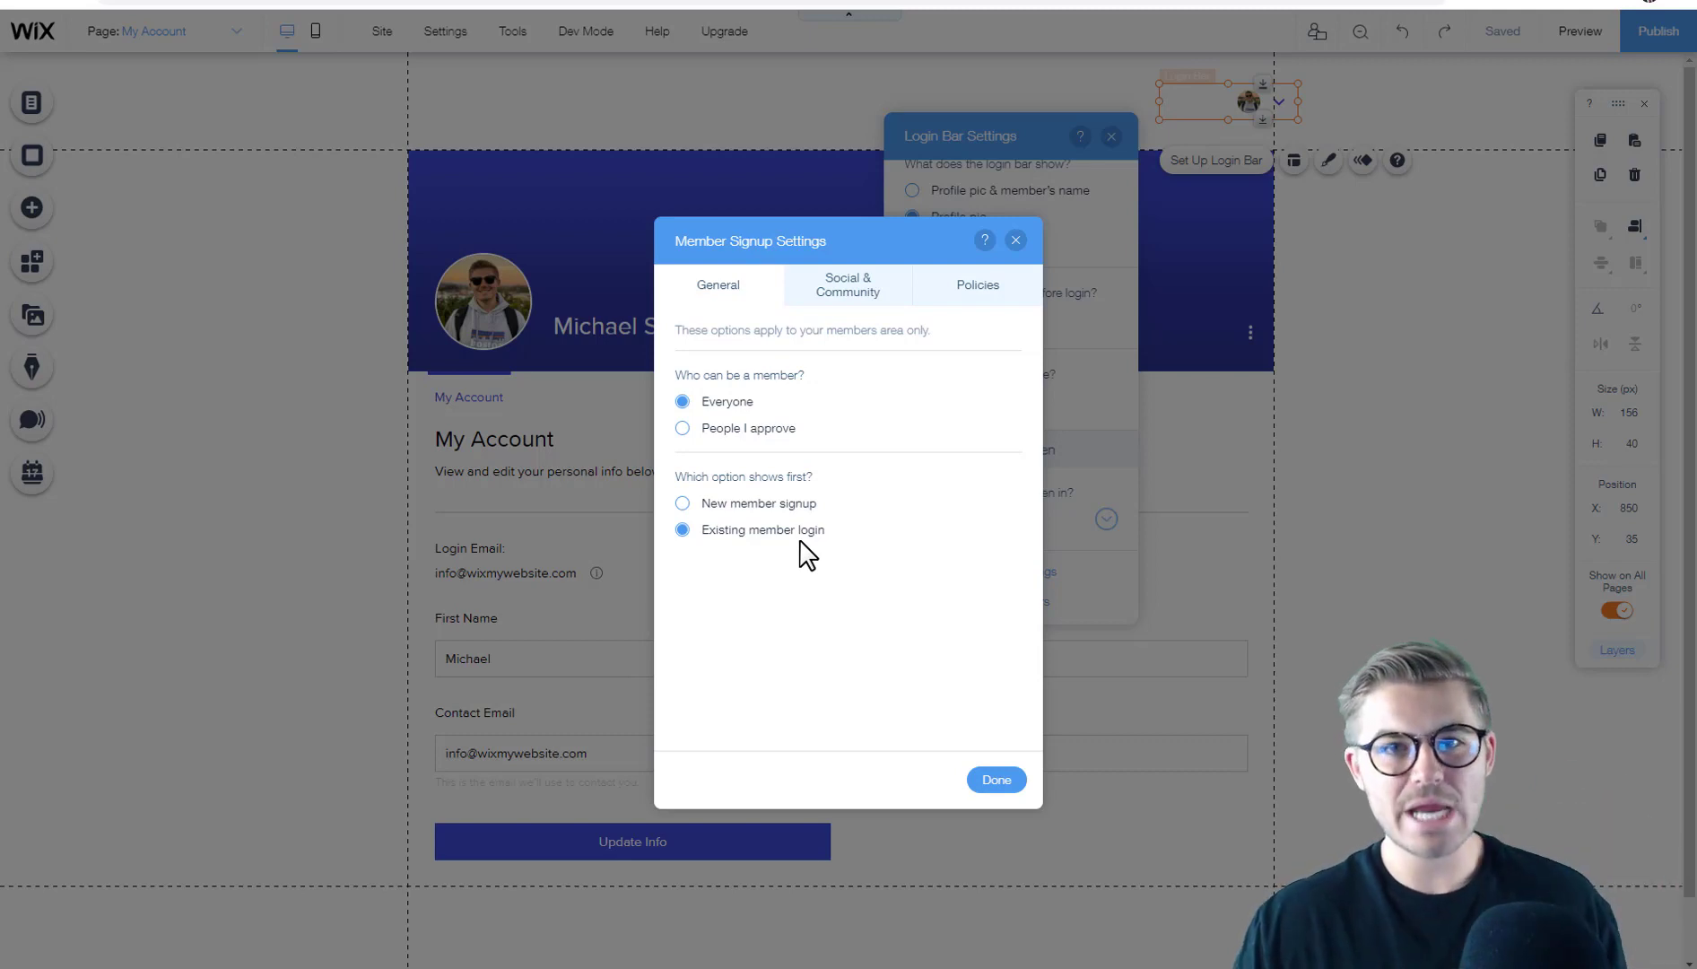
click(995, 780)
click(1111, 137)
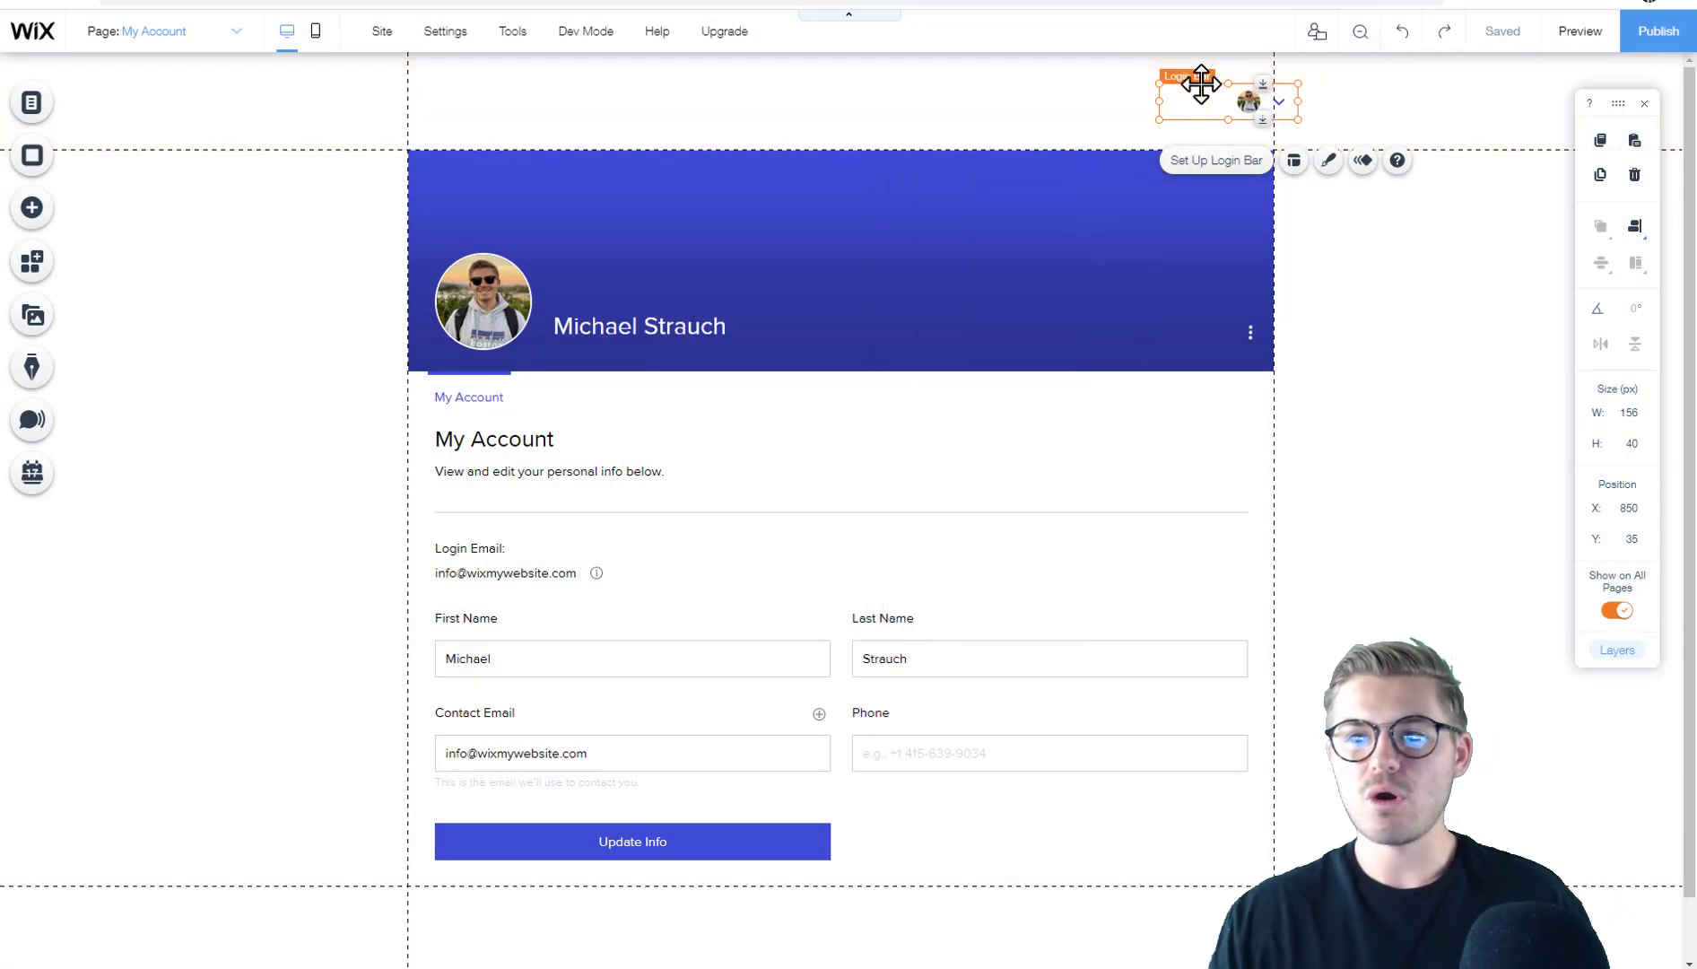
Move the login bar within the header to X 824, Y 35, against the page's right gridline
drag(1204, 91, 1236, 140)
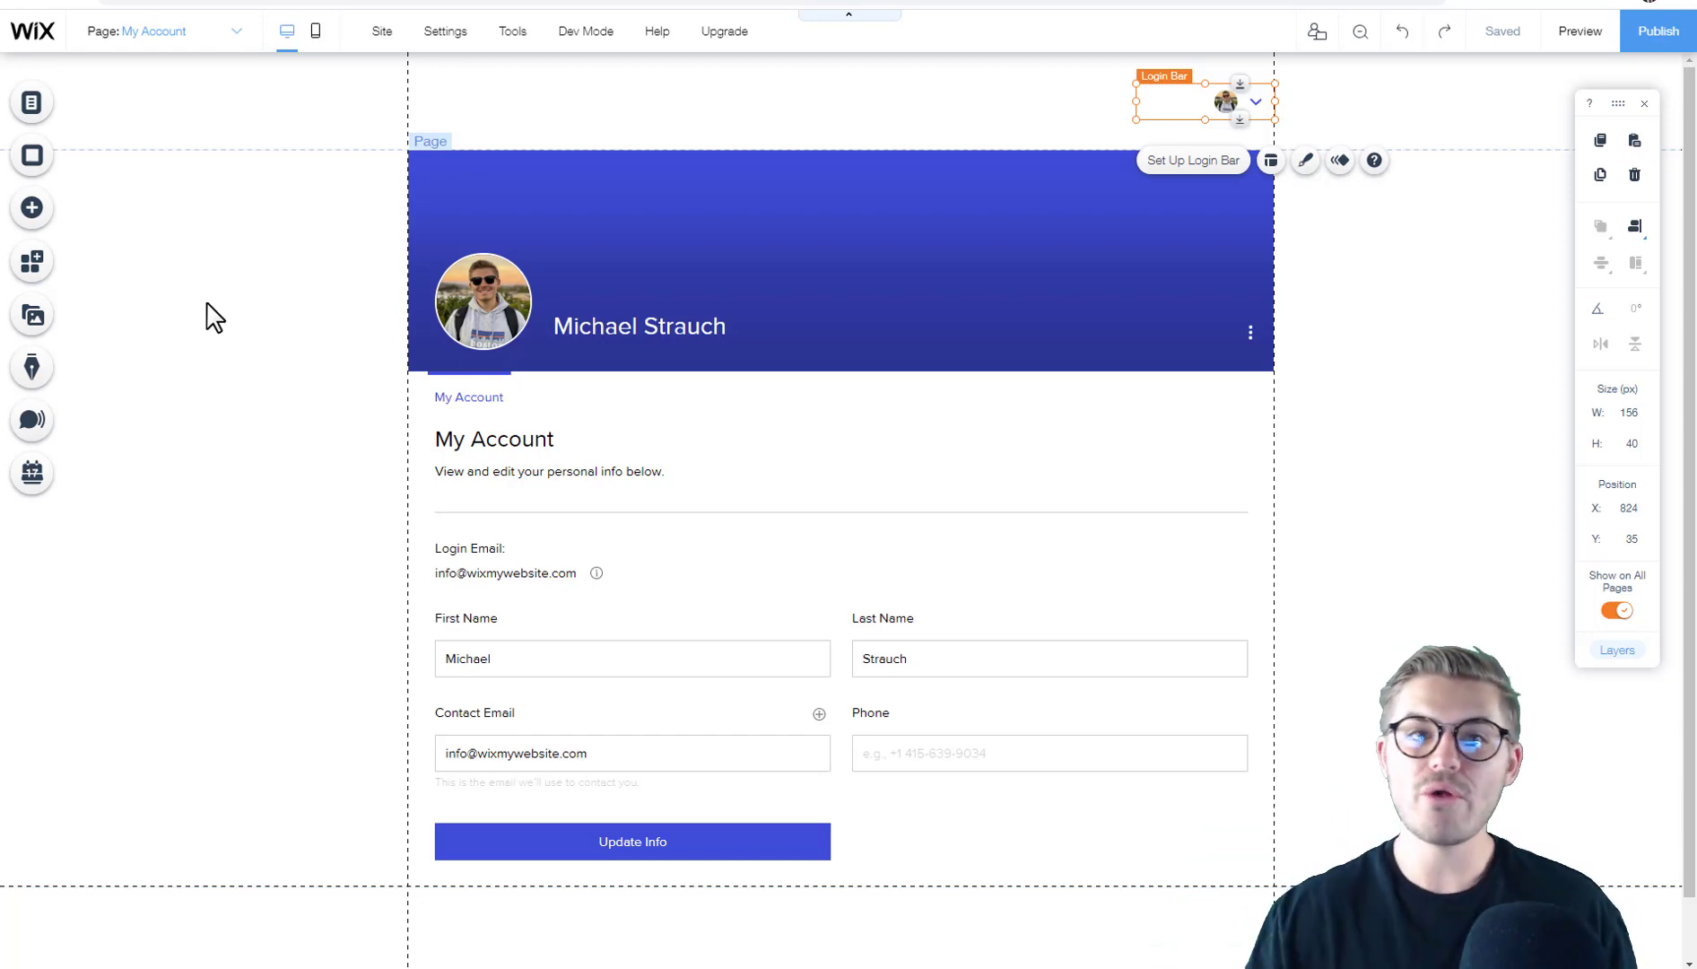
Switch the editor to the HOME page and close the page list
click(34, 106)
click(105, 109)
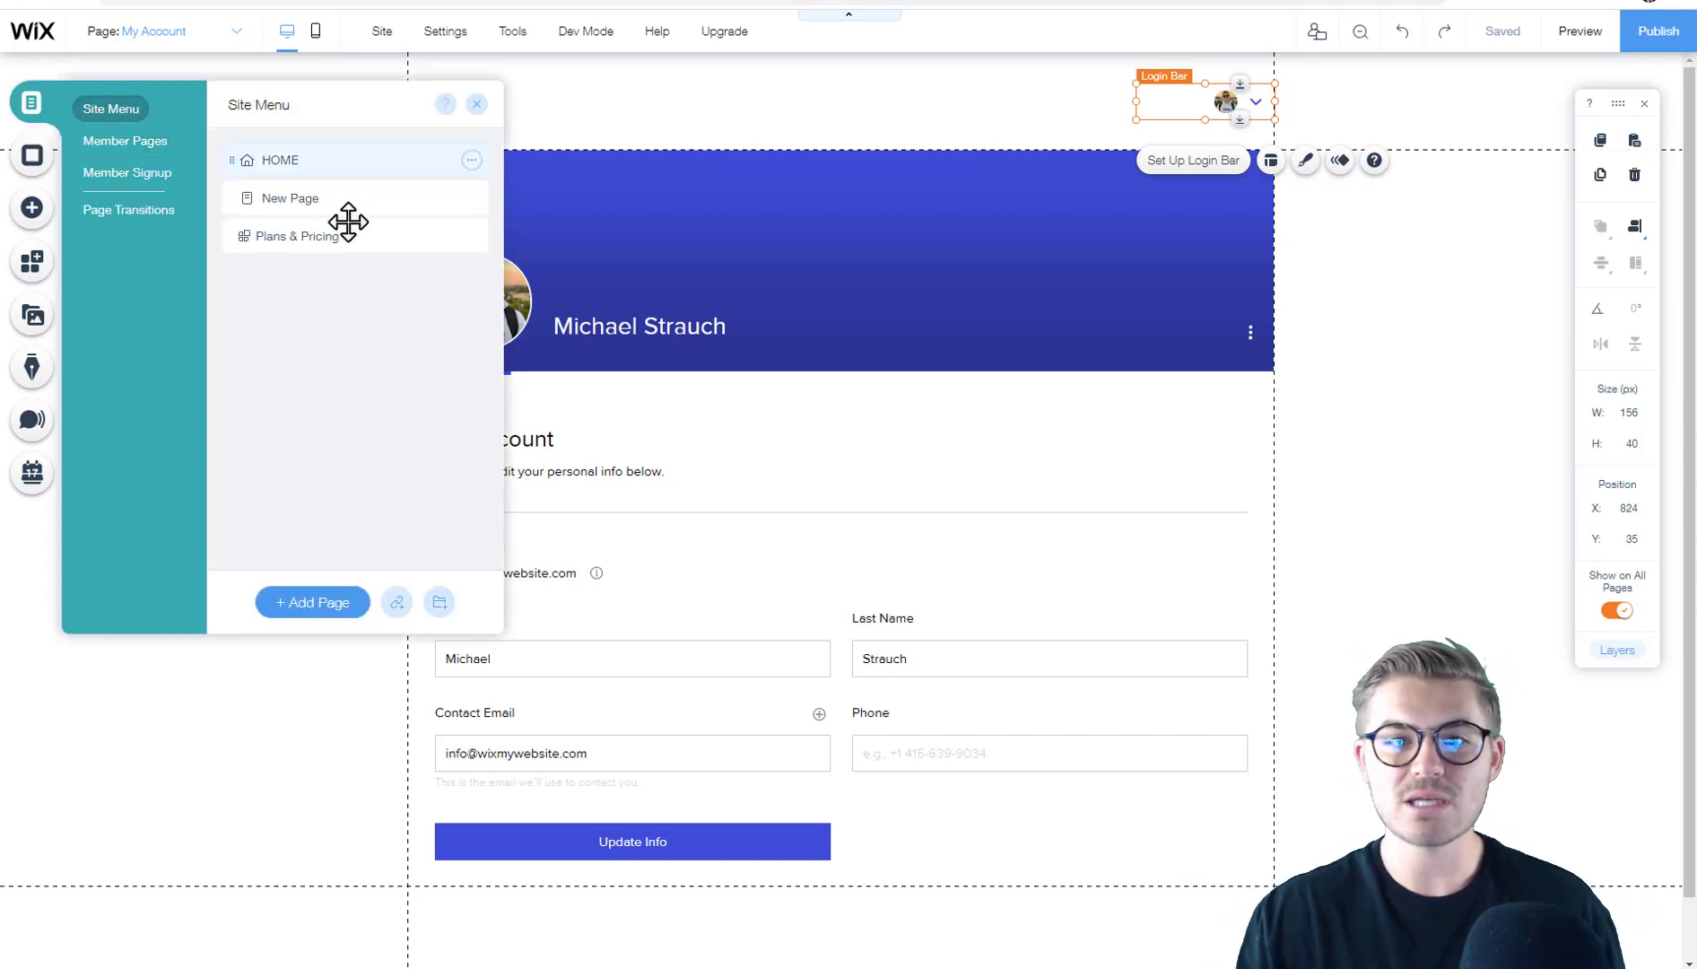
click(329, 165)
click(476, 104)
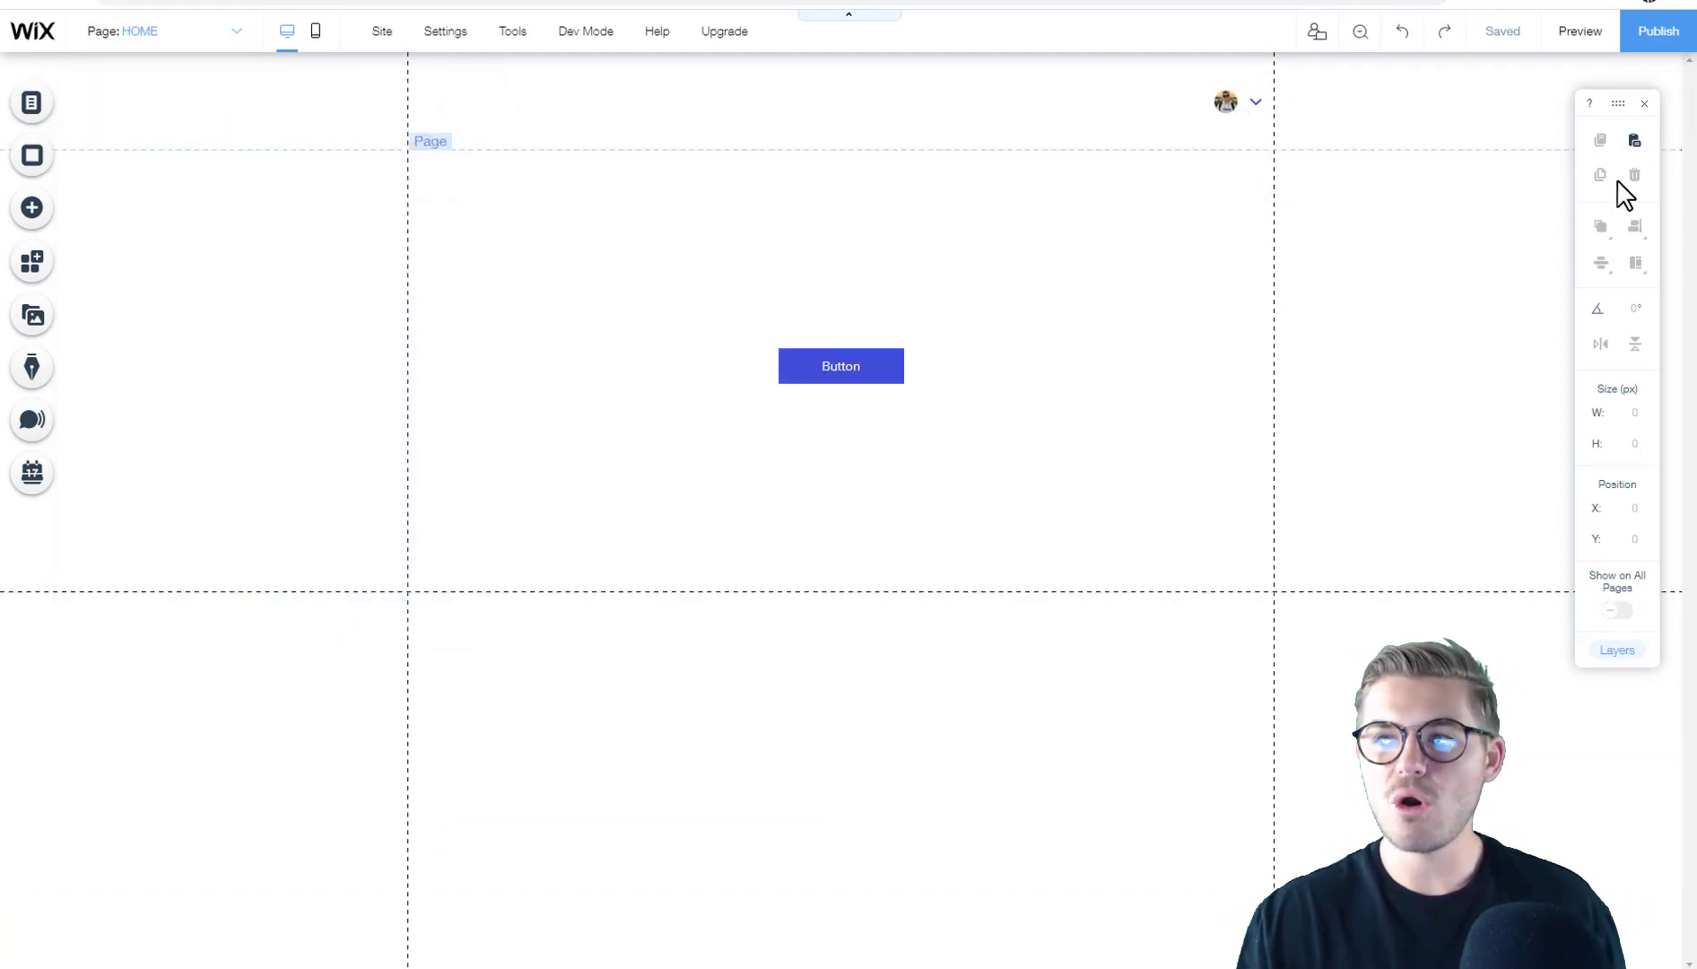
Preview the home page and try the Log Out option in the login bar's member menu
click(1581, 32)
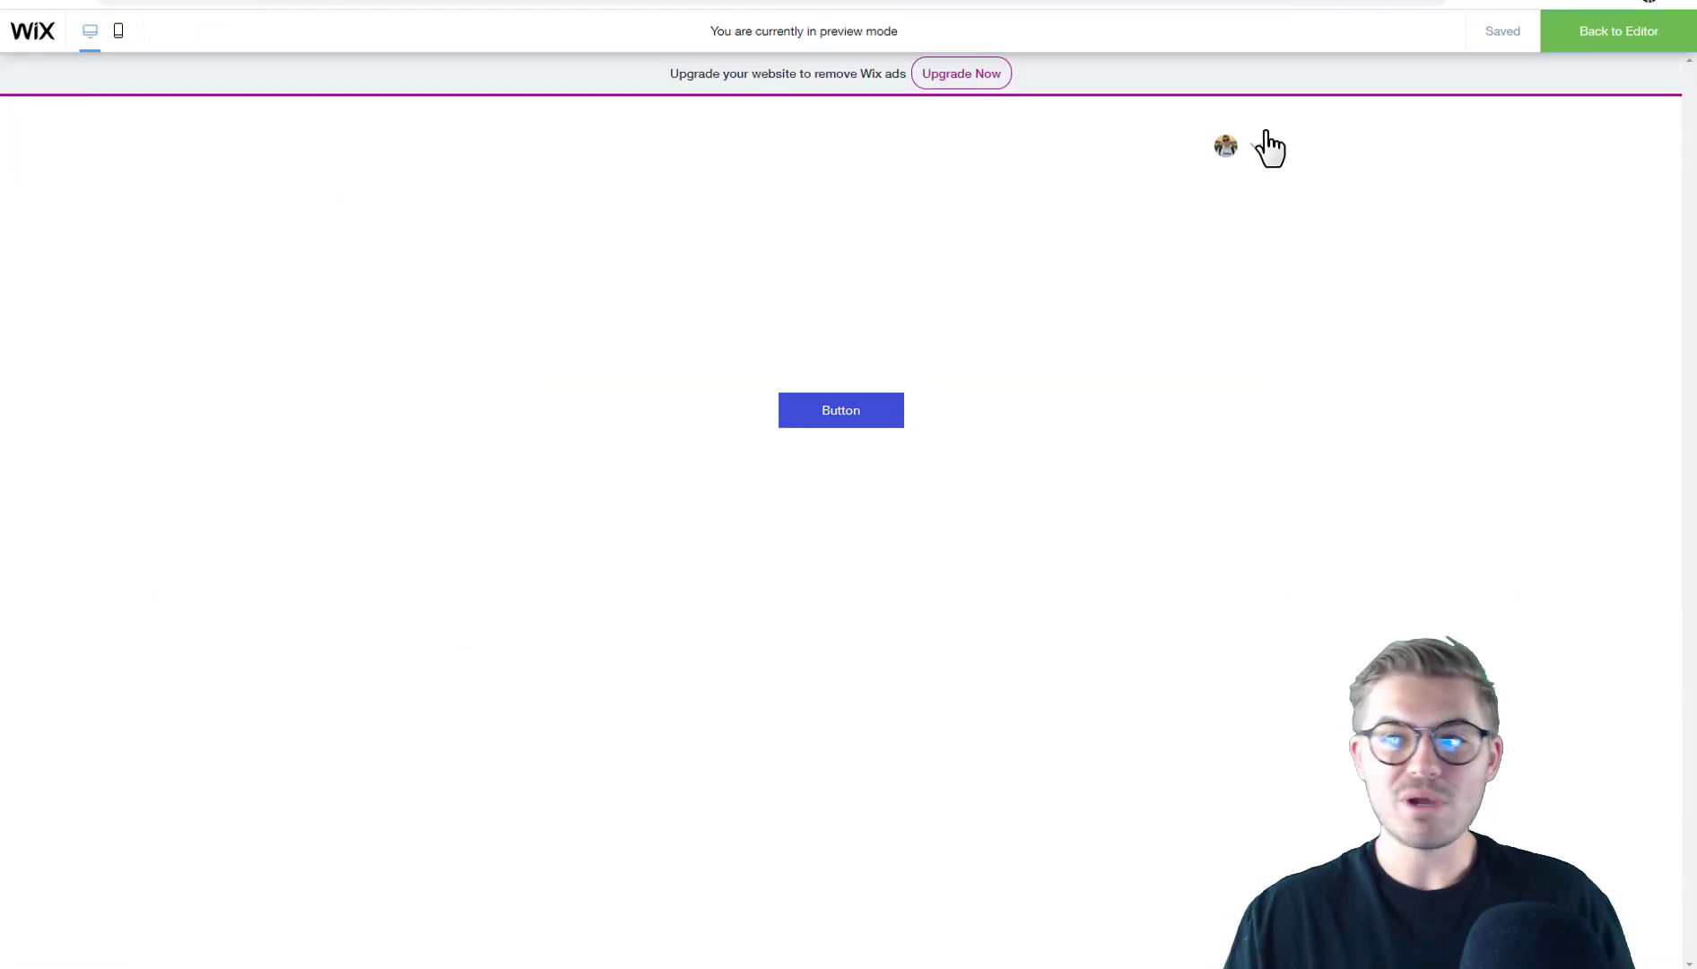
click(1235, 154)
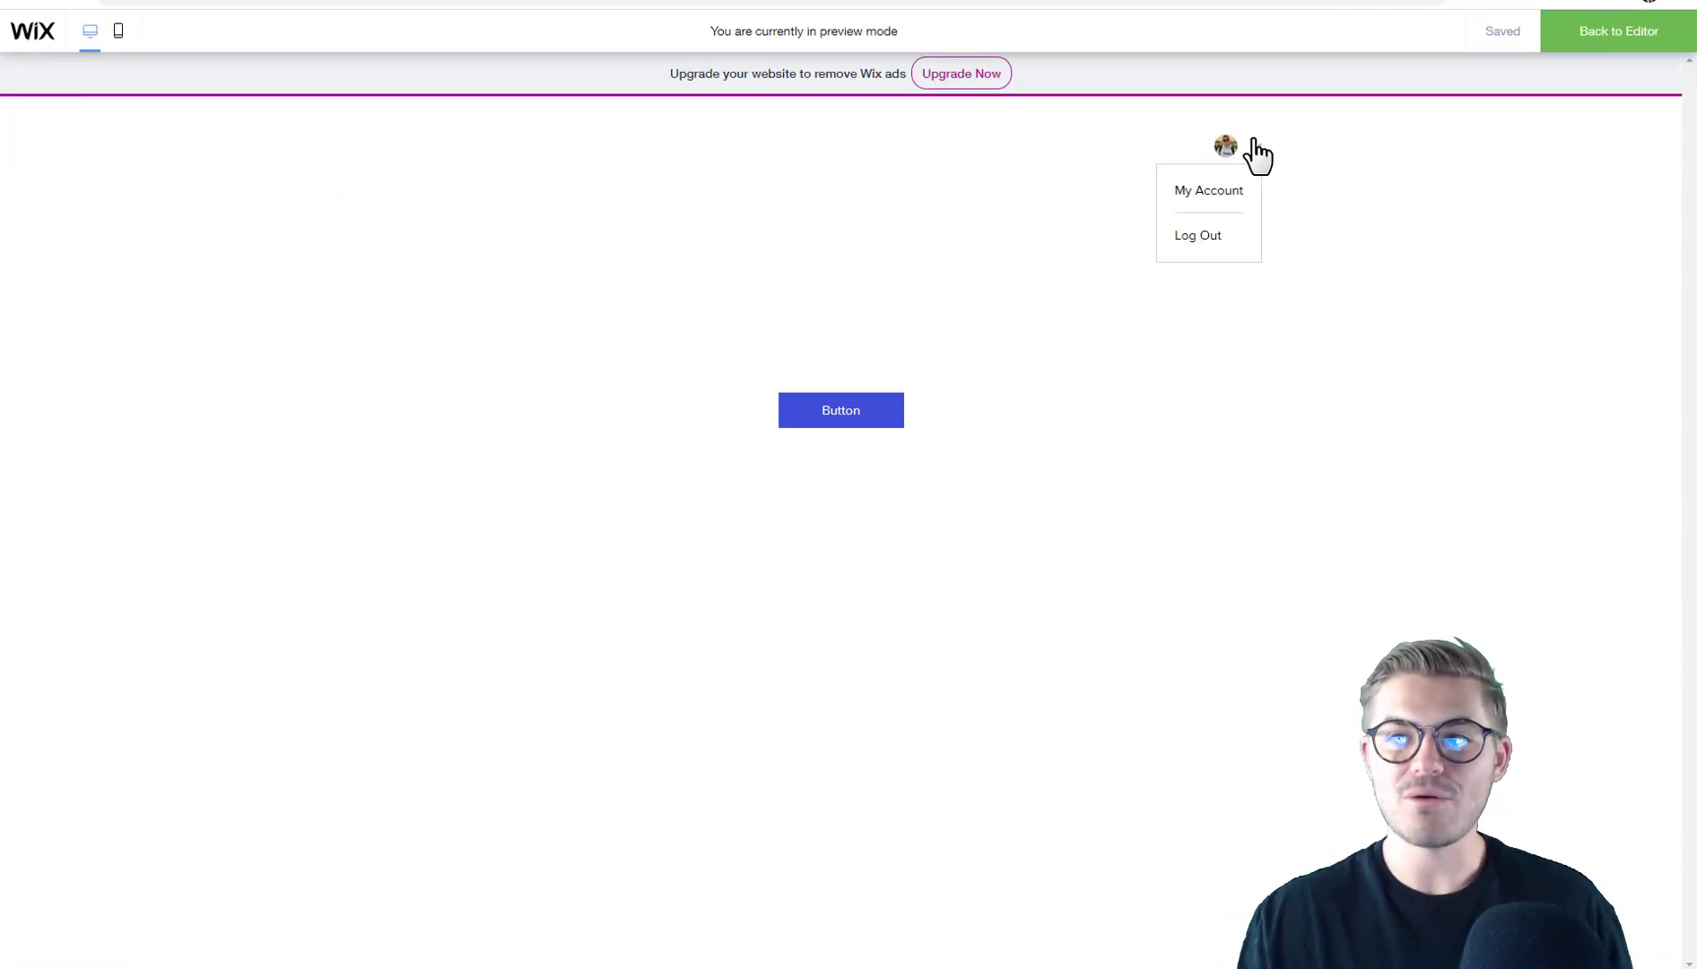
click(1216, 238)
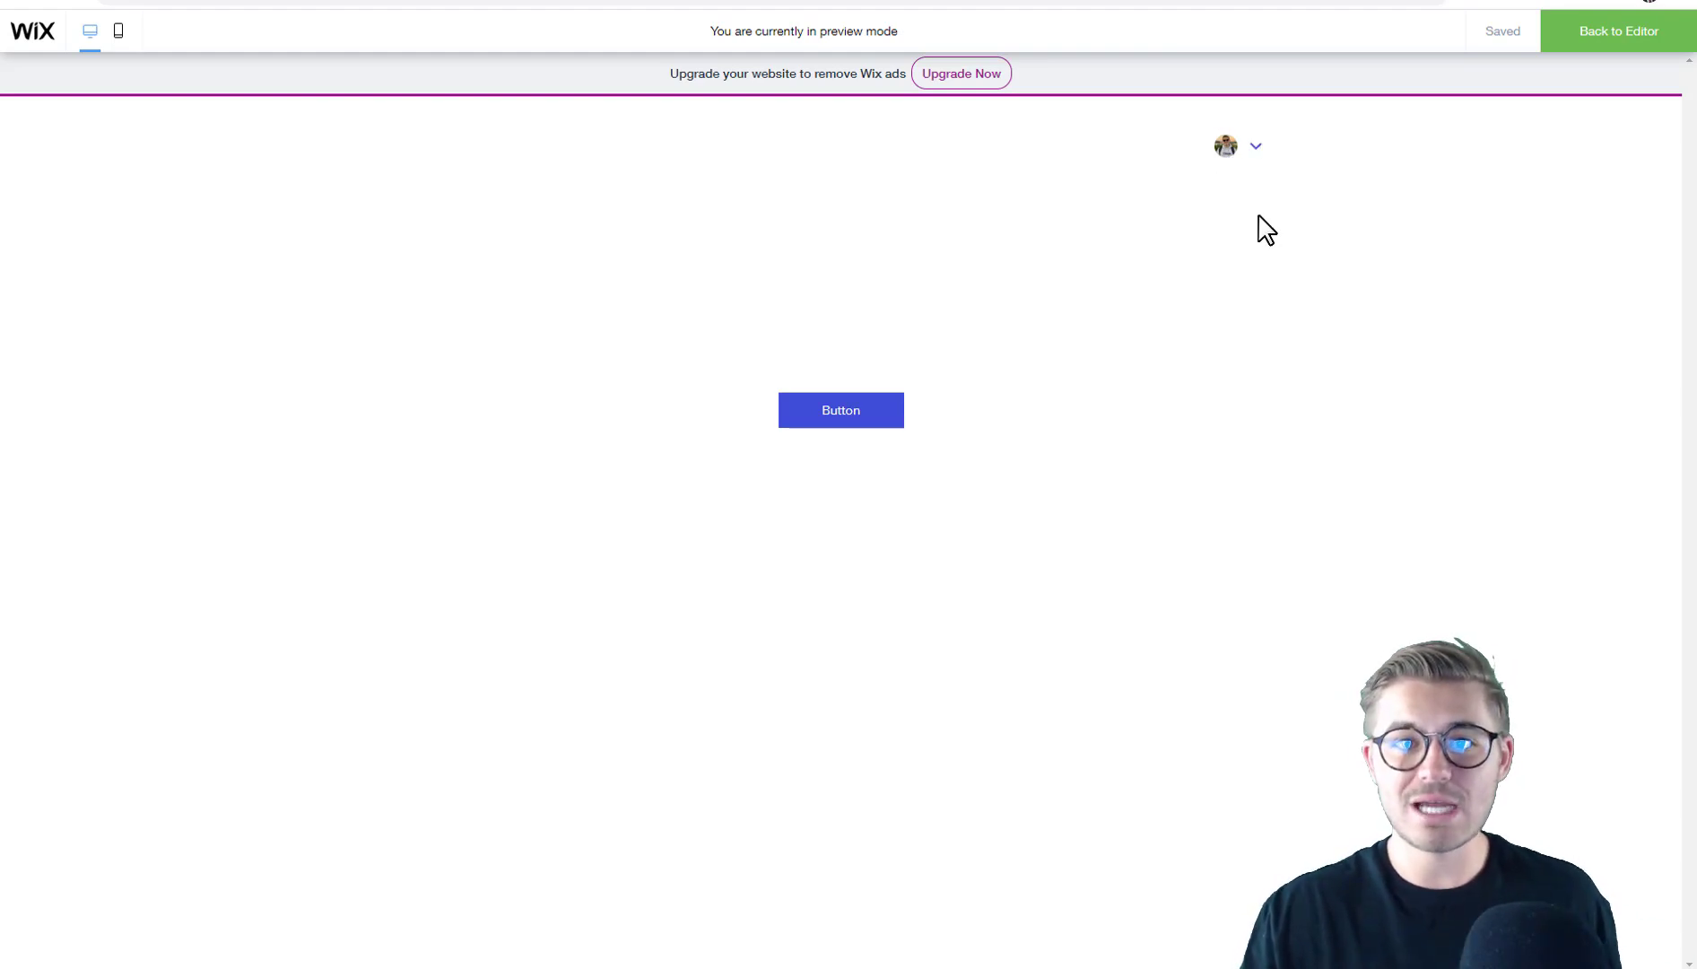
Go to My Account through the login bar's member menu and look over the account page
click(1256, 154)
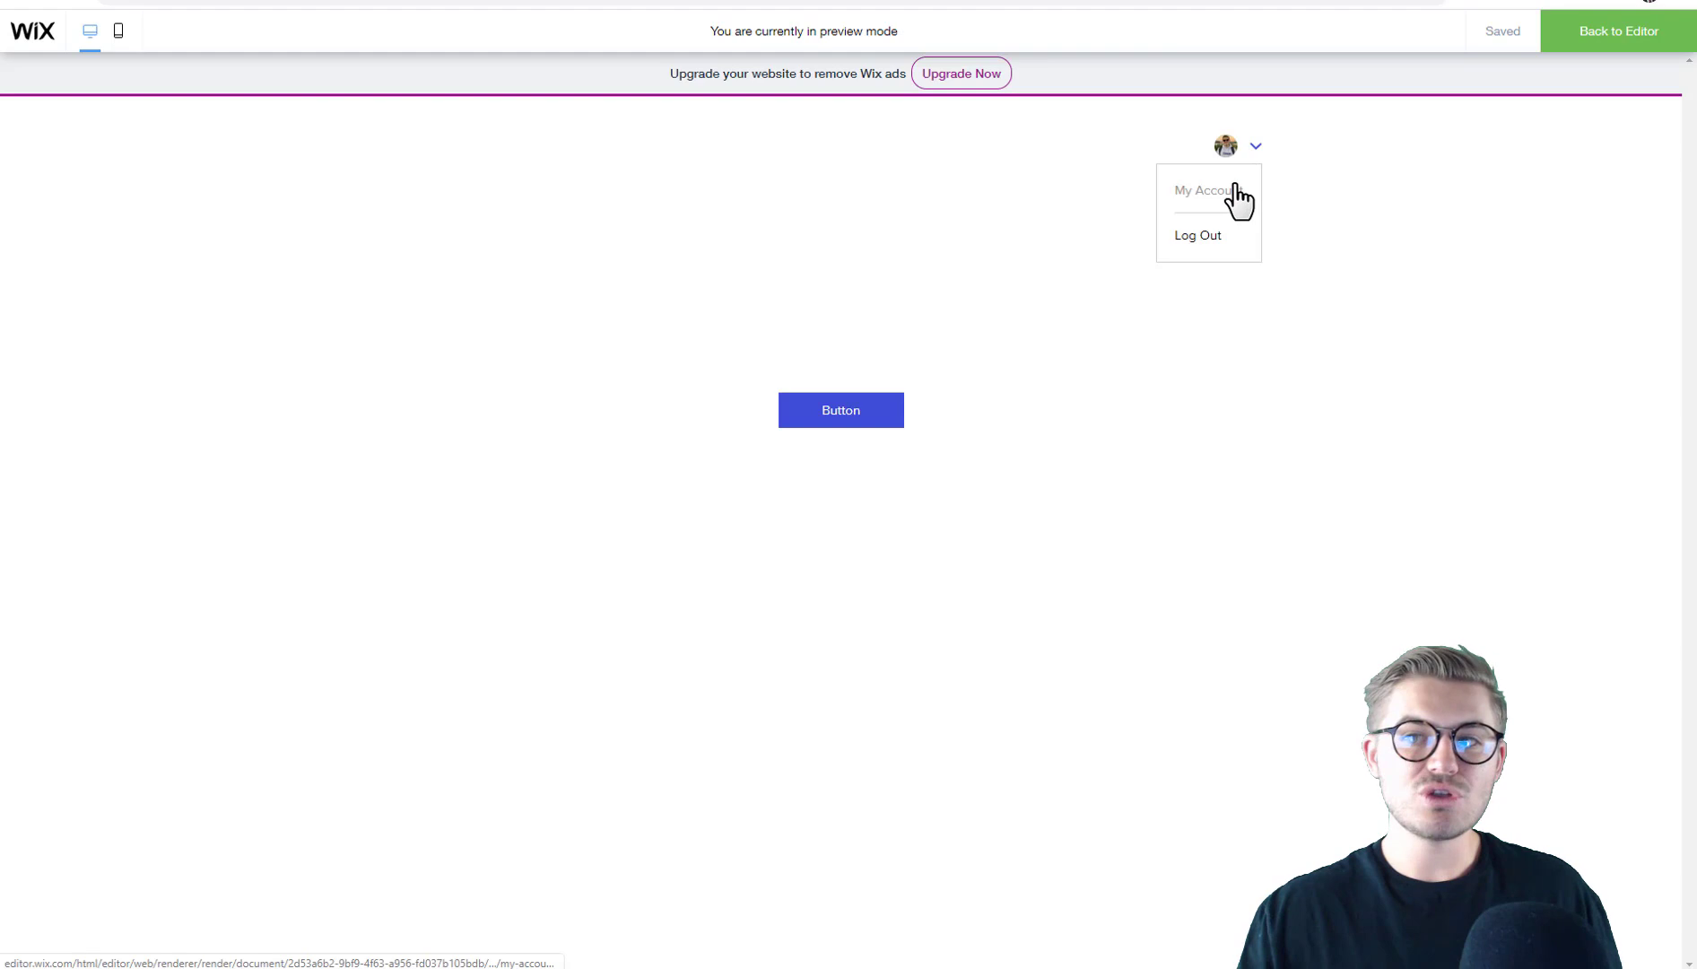
click(1237, 192)
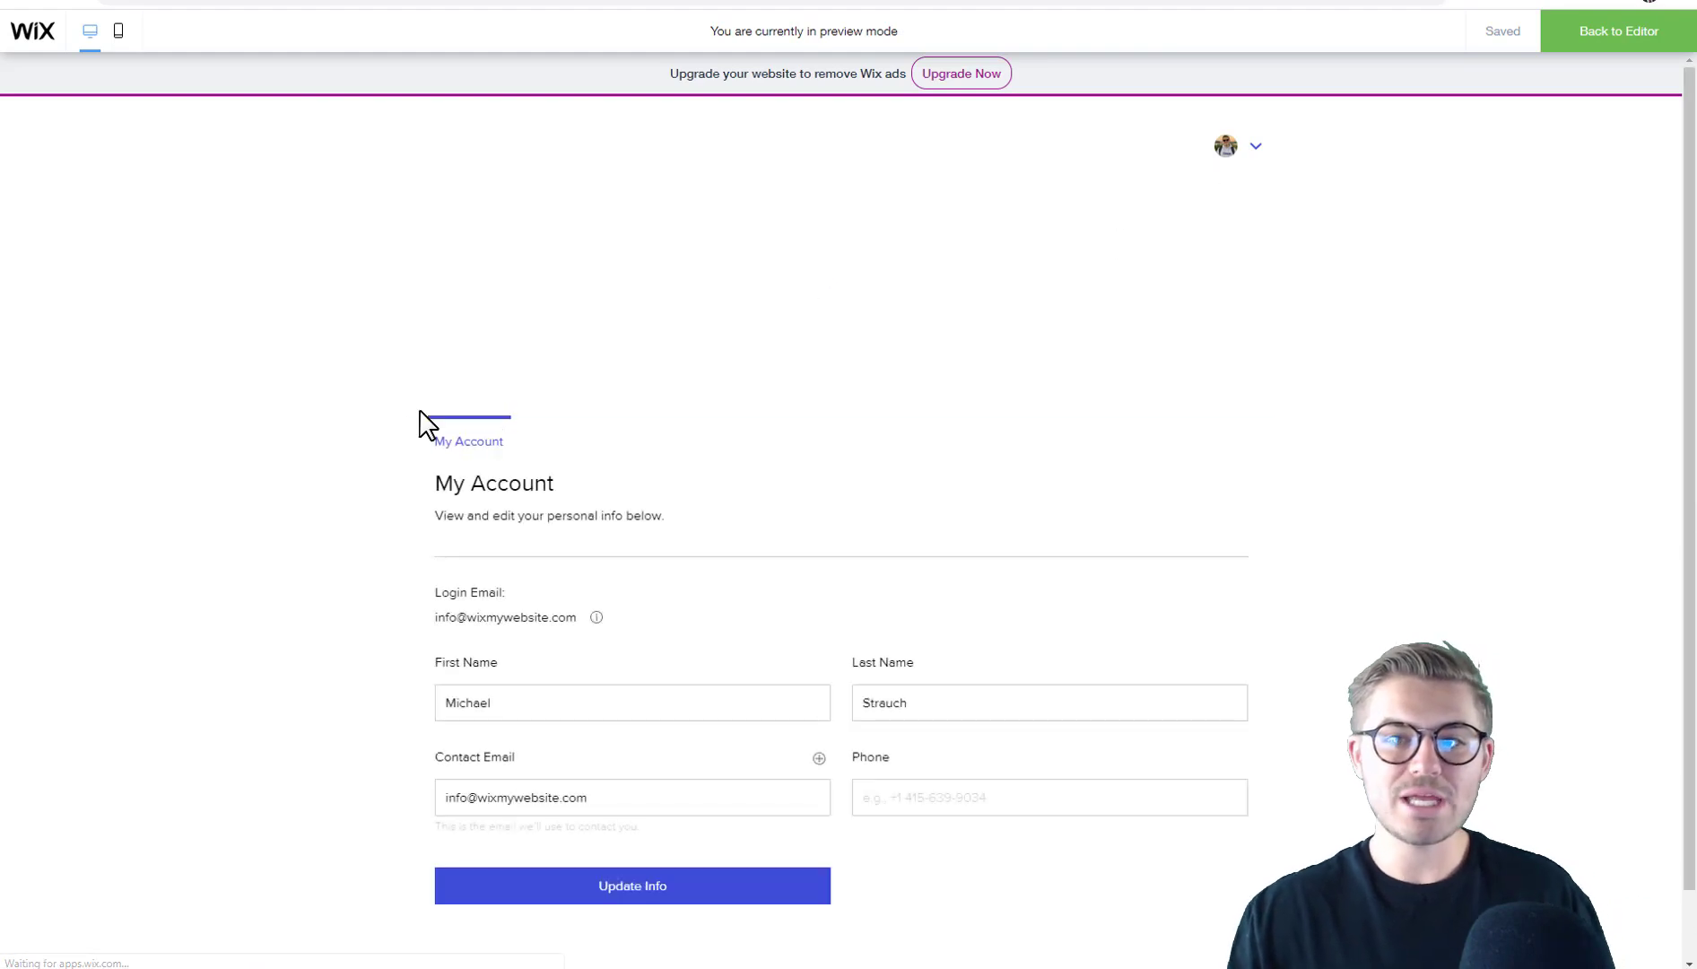
scroll(304, 599, down, 1)
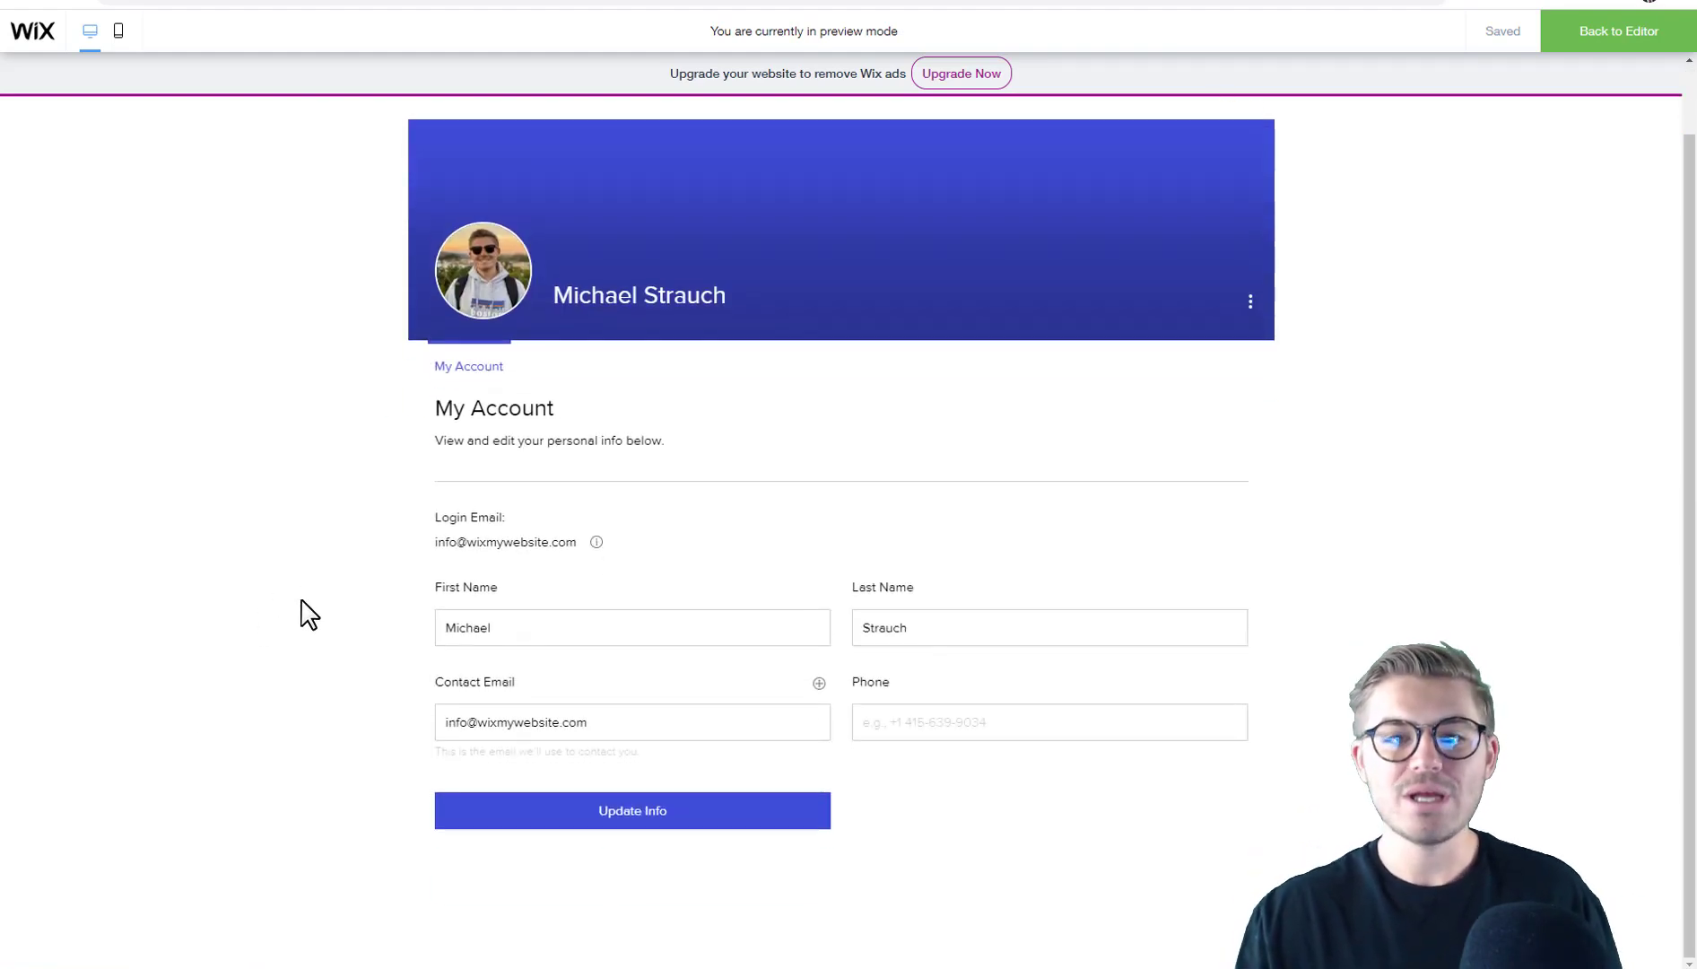
scroll(328, 656, up, 1)
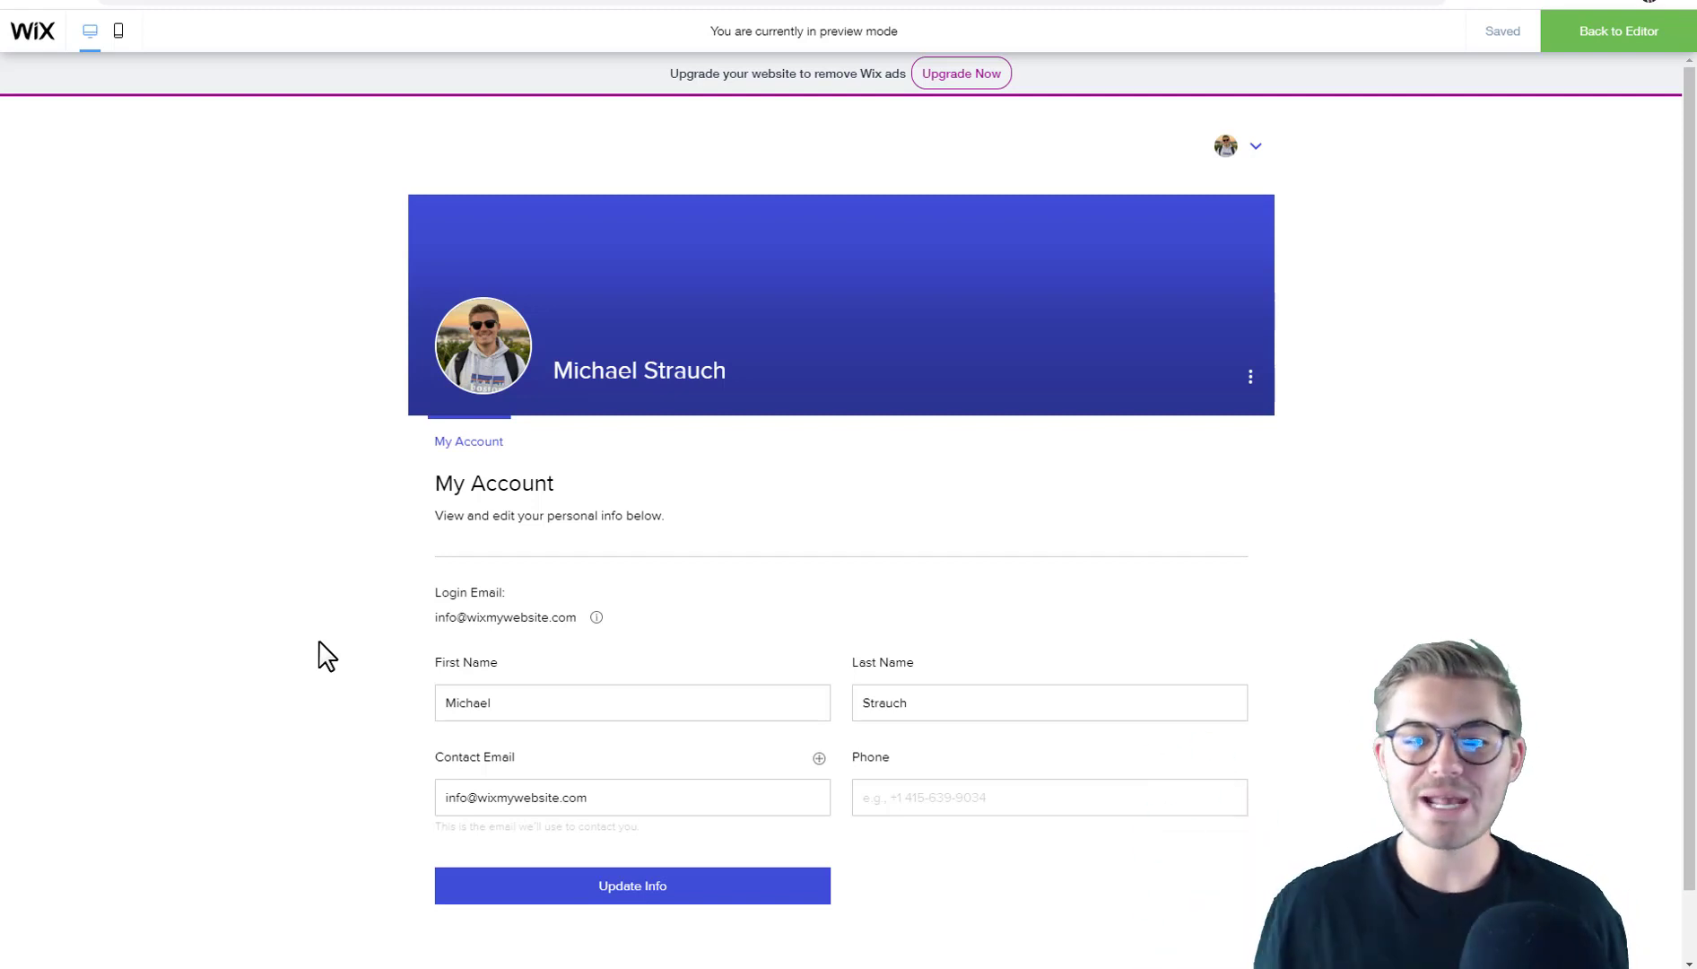
scroll(374, 654, down, 1)
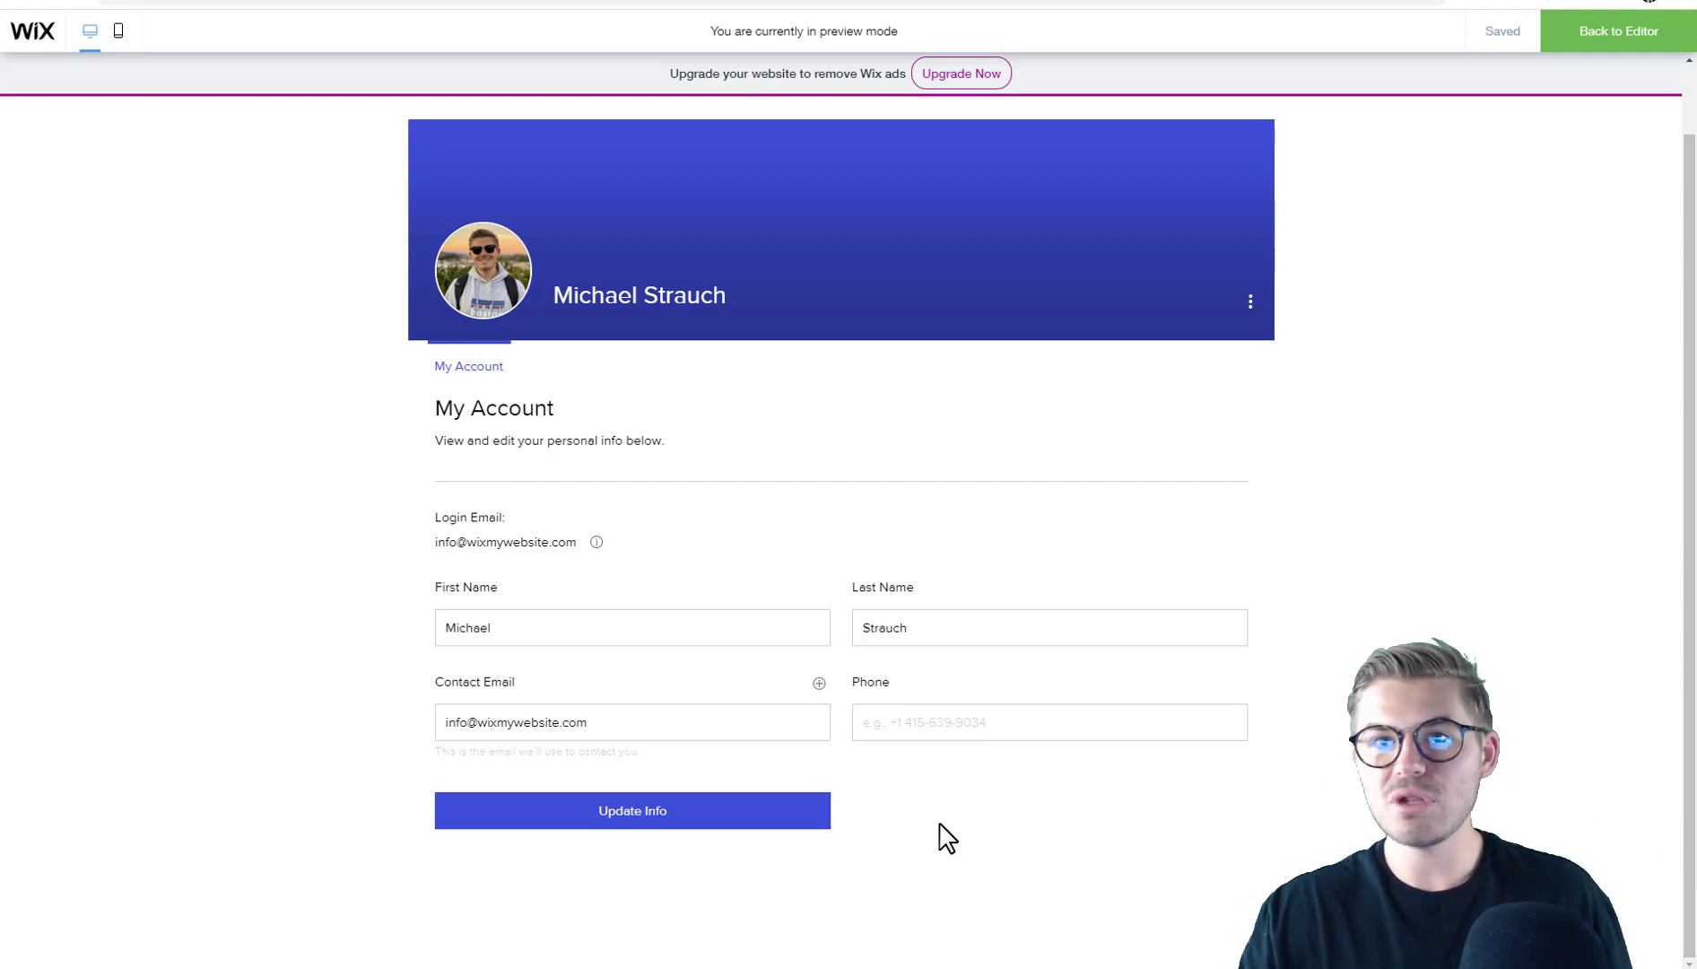
scroll(731, 731, up, 1)
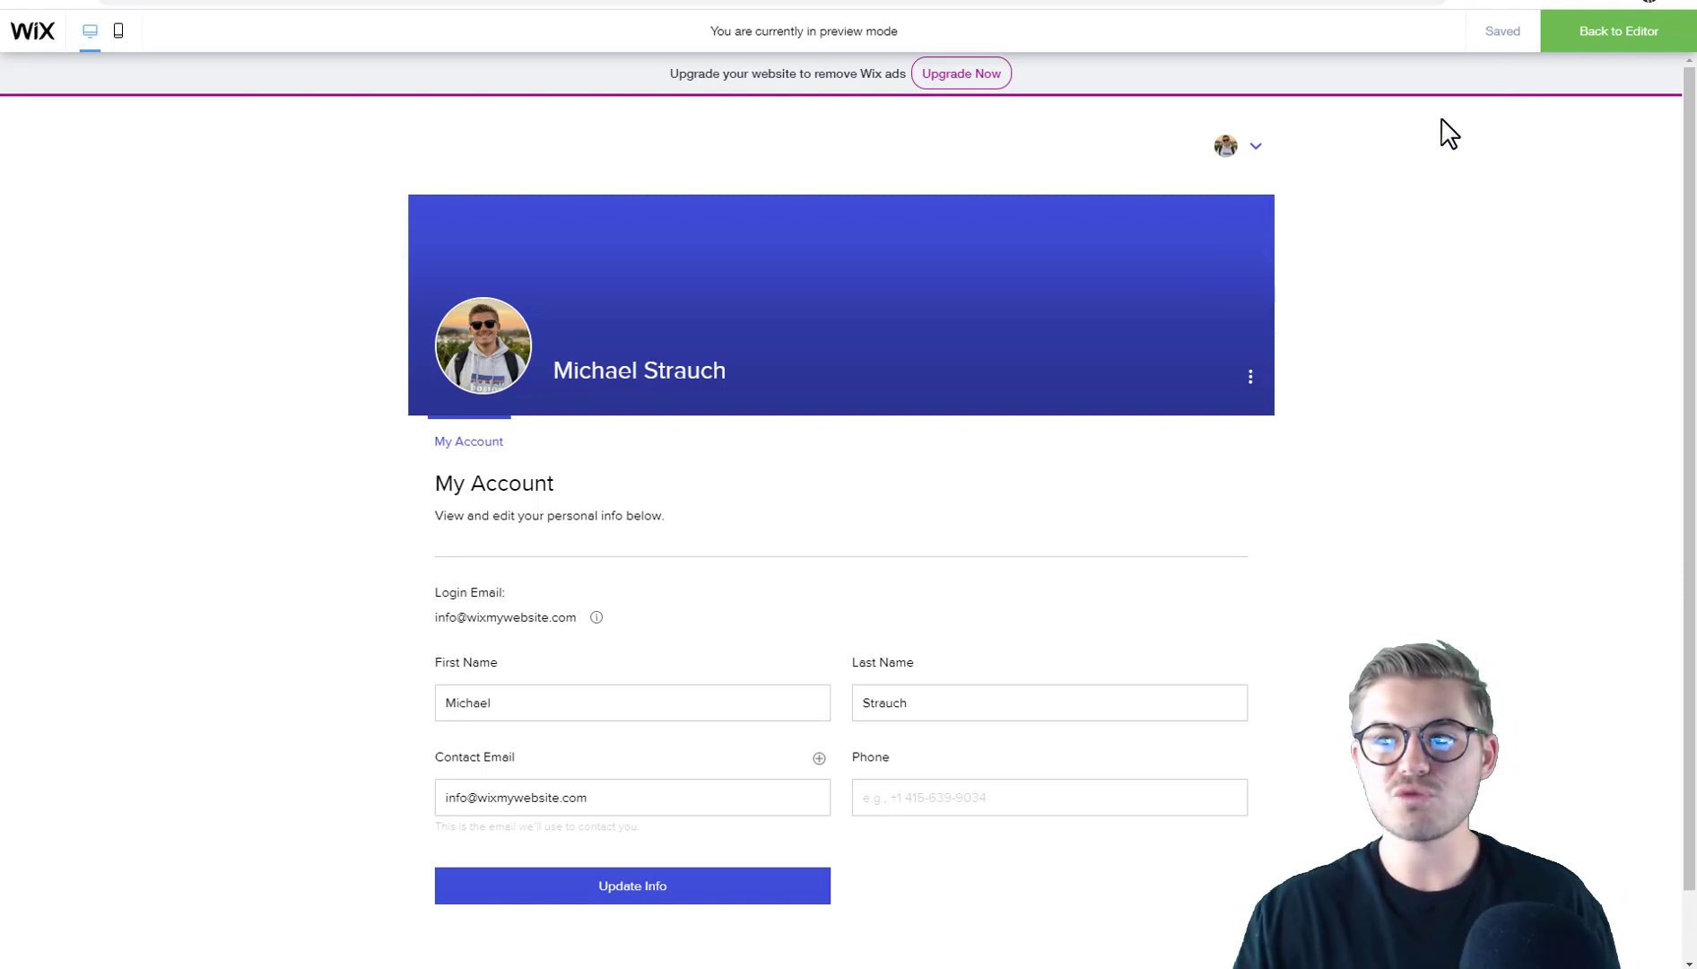
Leave the preview and select the login bar in the header for editing
click(1589, 42)
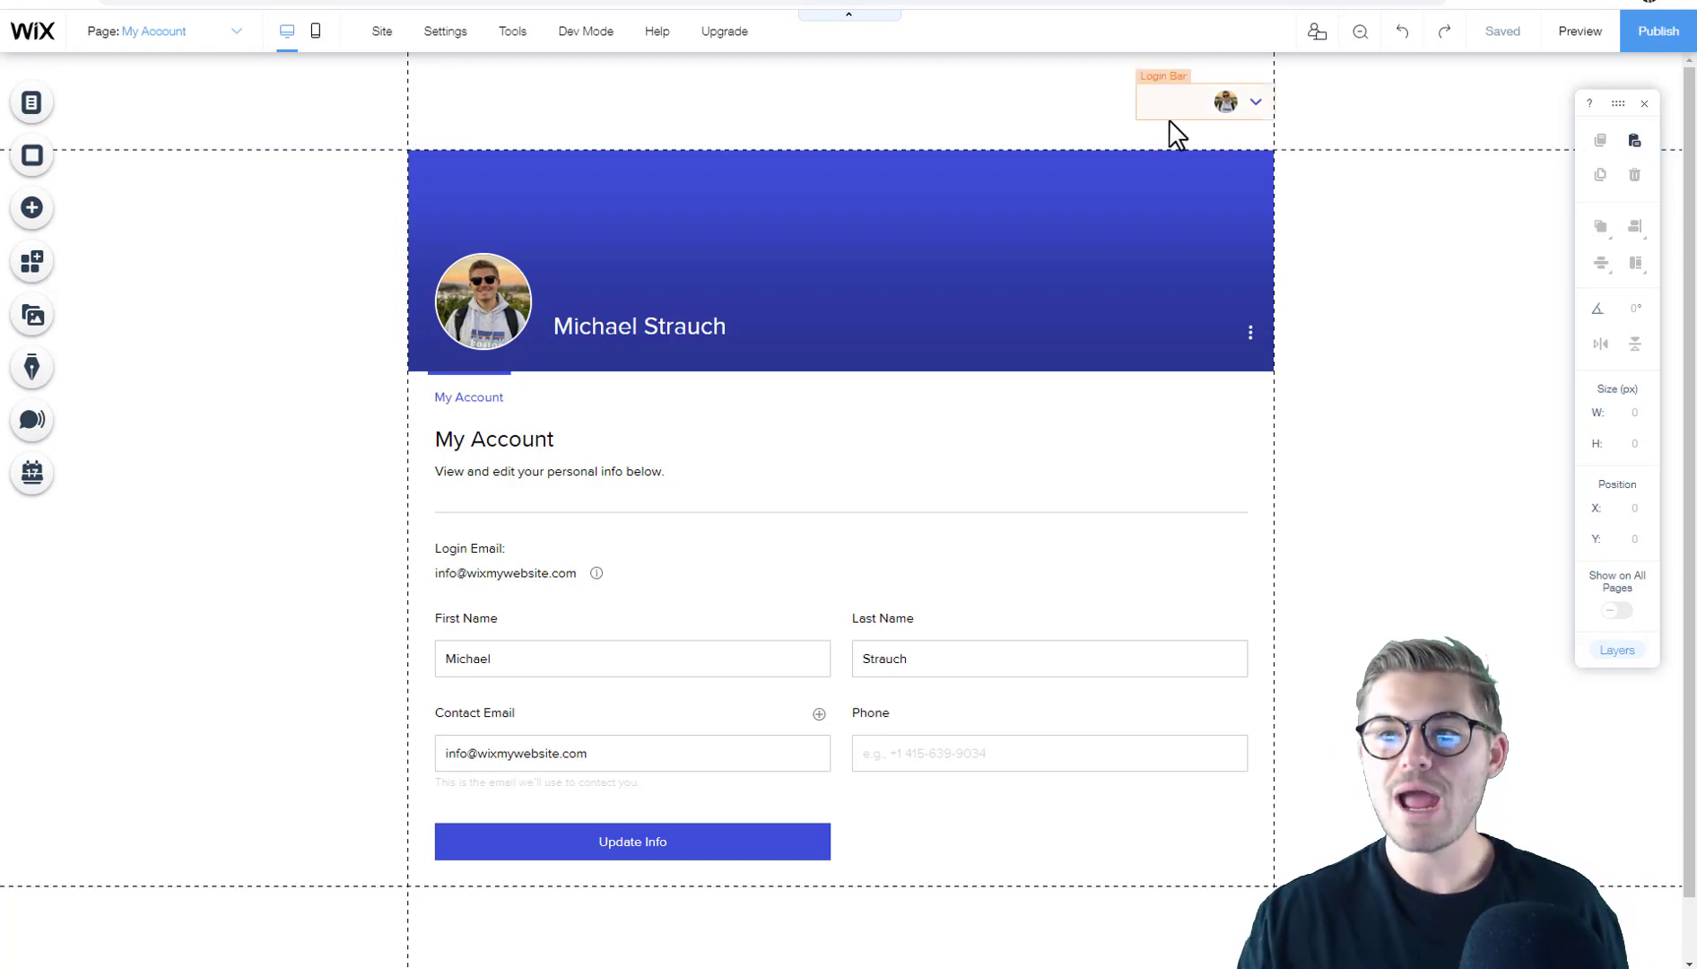
click(1206, 94)
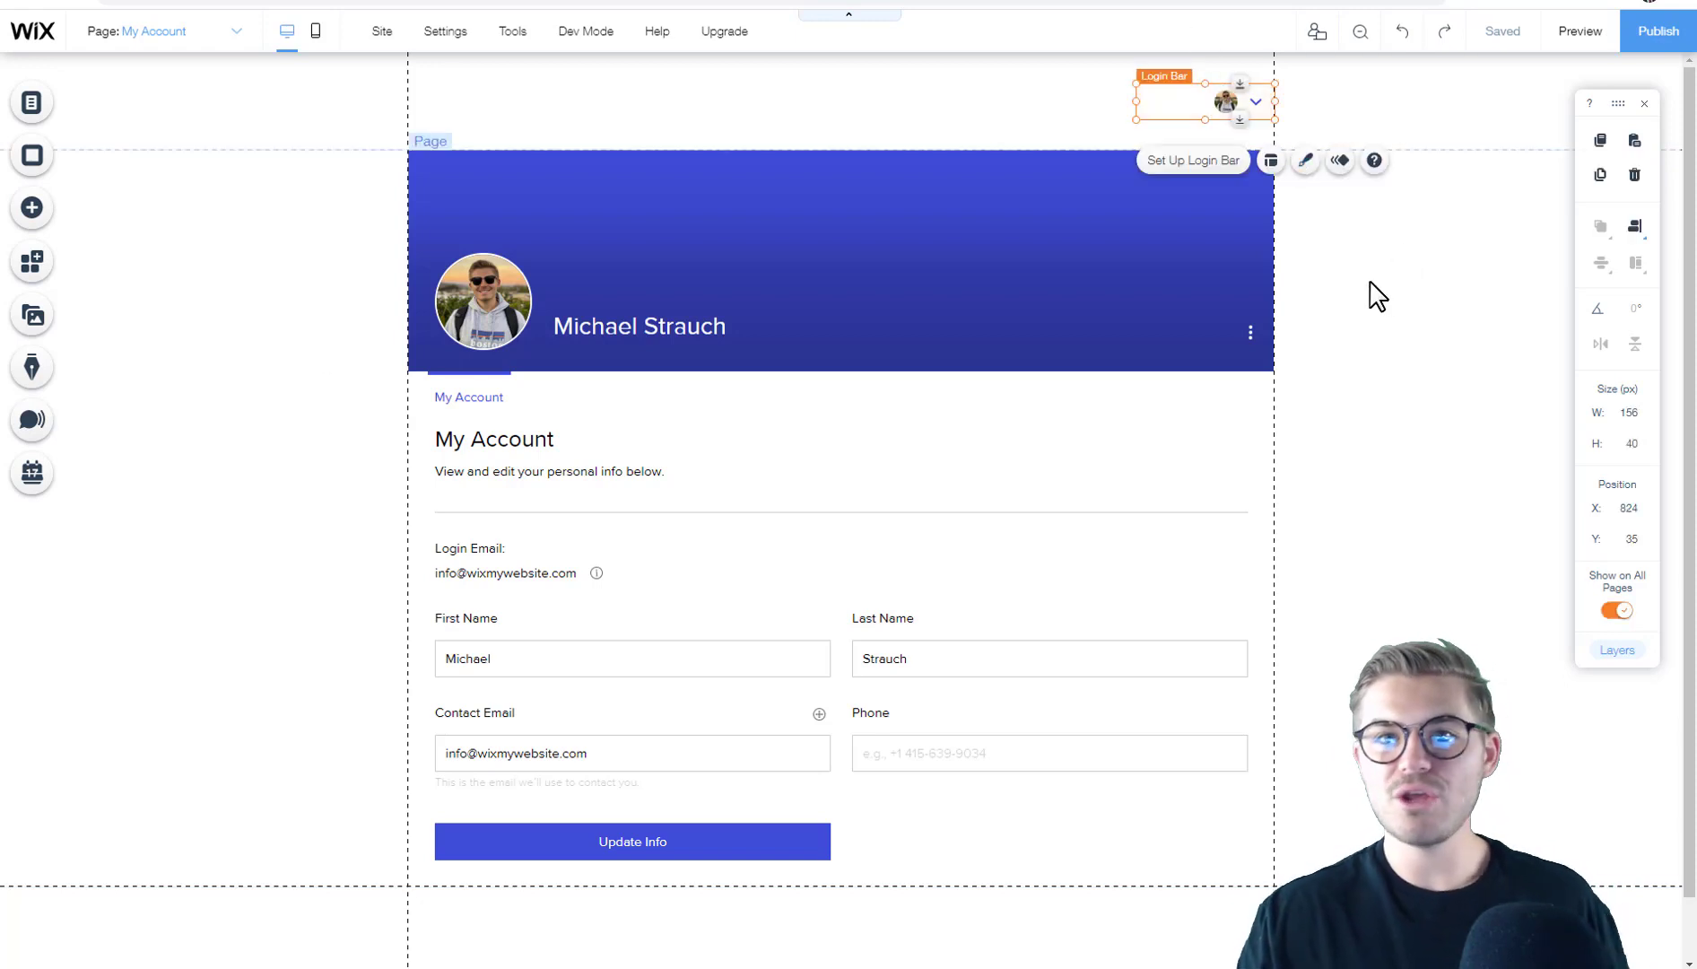